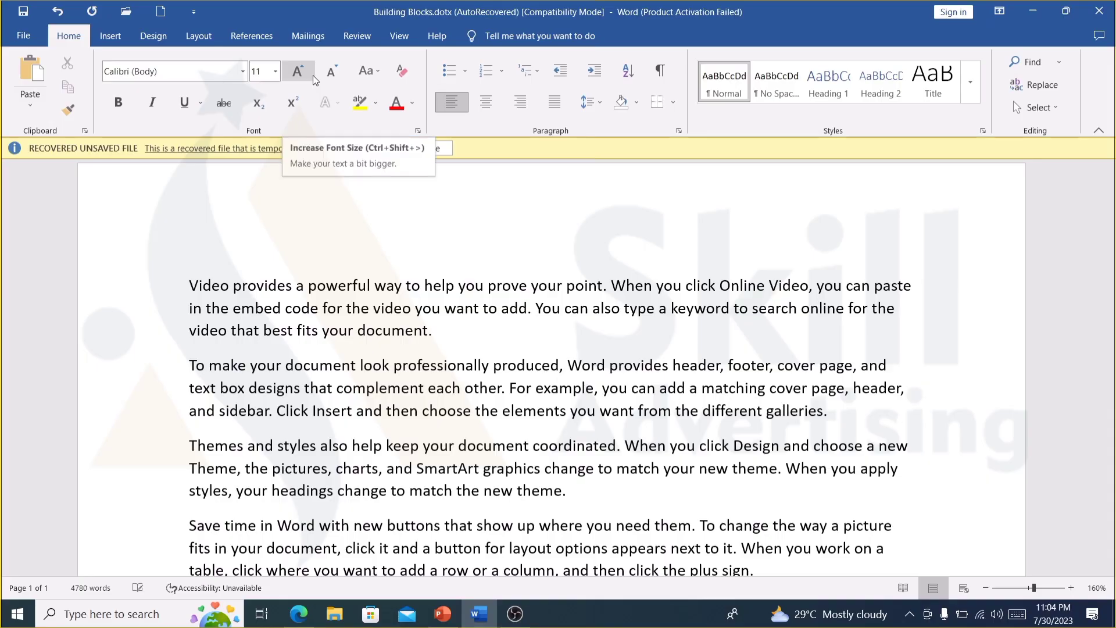
- Switch from the Layout tab to the References tab for table-of-contents and footnote tools
{"action": "left_click", "coordinate": [211, 42]}
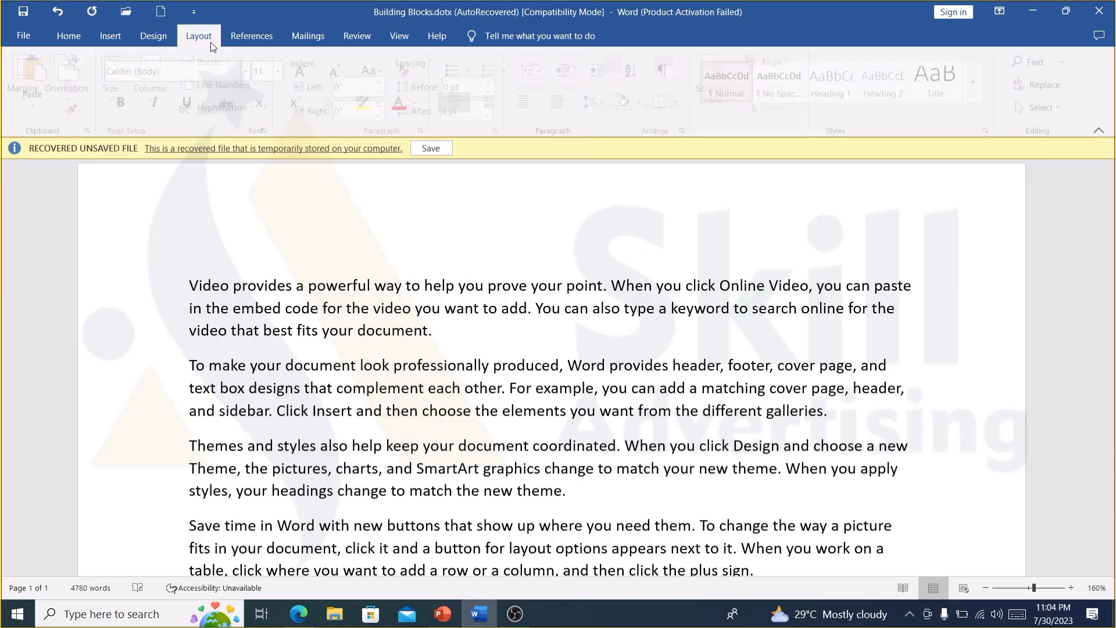
{"action": "left_click", "coordinate": [262, 46]}
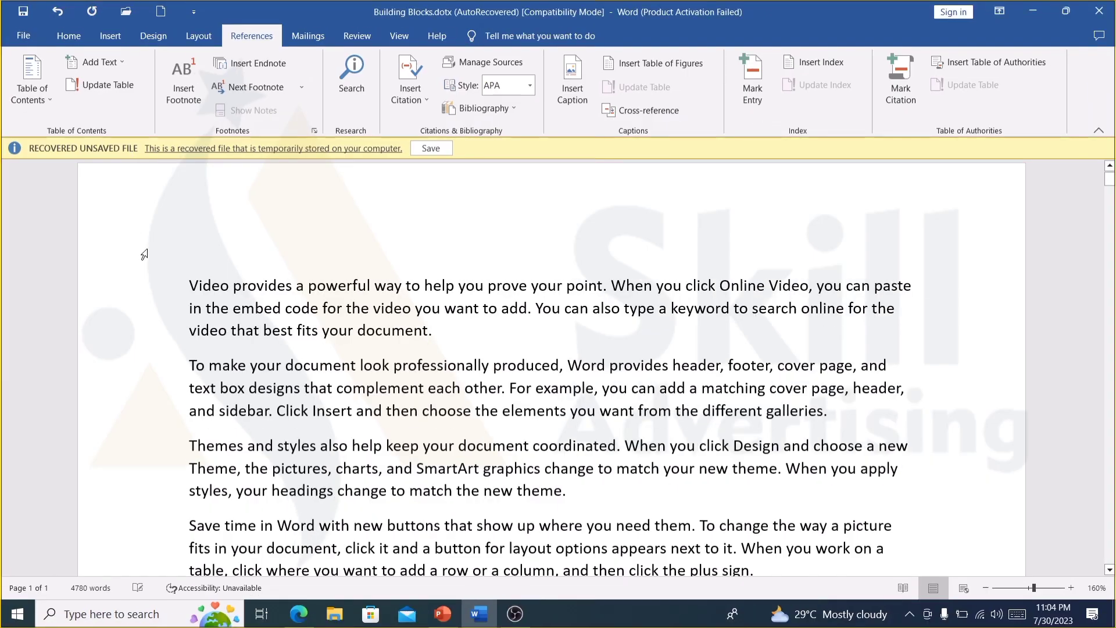
{"action": "scroll", "coordinate": [152, 273], "scroll_direction": "up", "scroll_amount": 1}
{"action": "scroll", "coordinate": [156, 276], "scroll_direction": "up", "scroll_amount": 1}
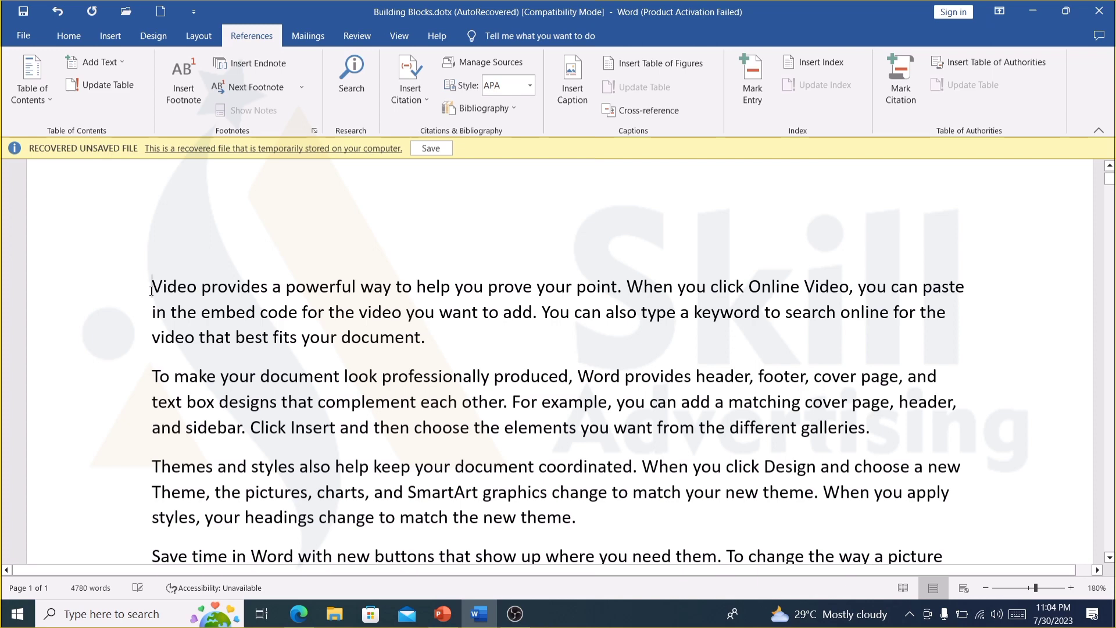
- Insert a page break before the opening 'Video provides…' paragraph so it starts a new page
{"action": "left_click", "coordinate": [151, 291]}
{"action": "scroll", "coordinate": [154, 291], "scroll_direction": "down", "scroll_amount": 1}
{"action": "scroll", "coordinate": [157, 290], "scroll_direction": "up", "scroll_amount": 1}
{"action": "key", "text": "ctrl+Return"}
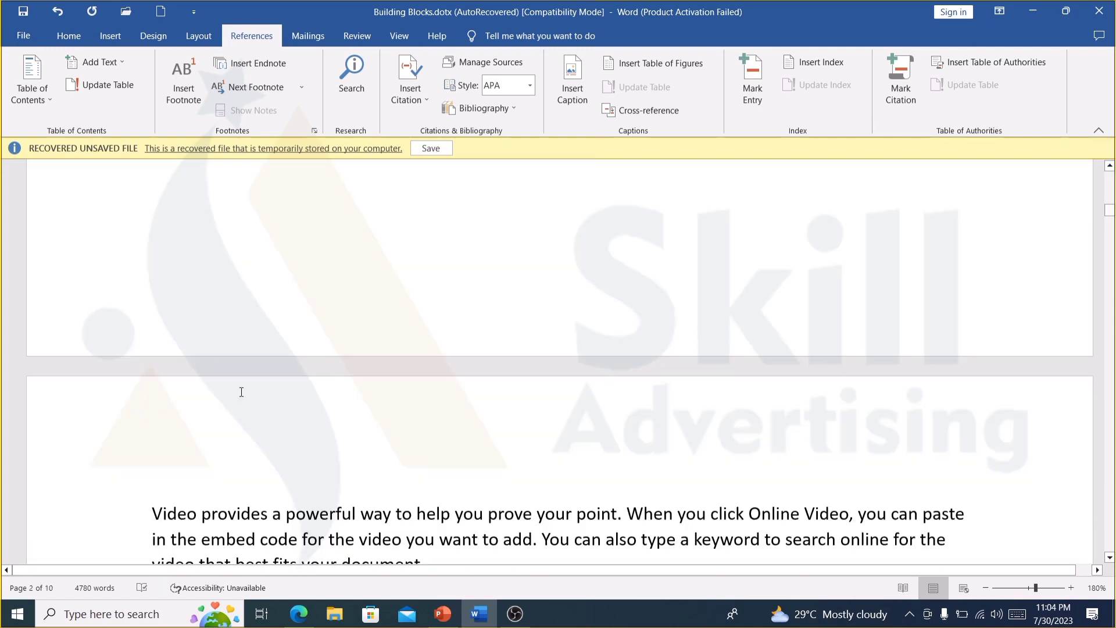
{"action": "scroll", "coordinate": [241, 392], "scroll_direction": "down", "scroll_amount": 3}
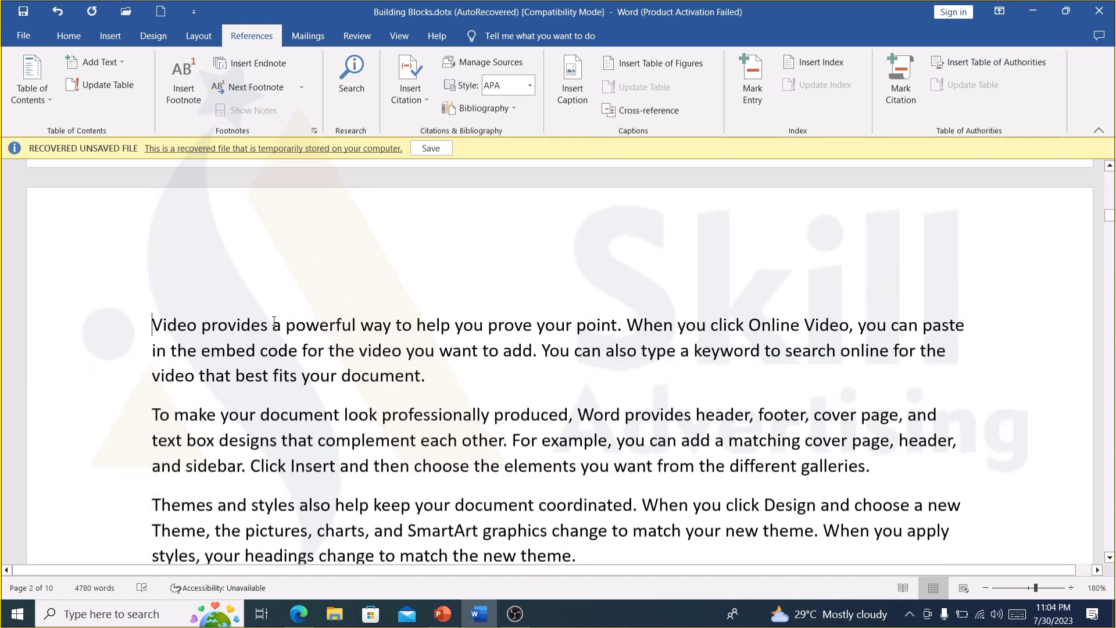
{"action": "left_click", "coordinate": [269, 323]}
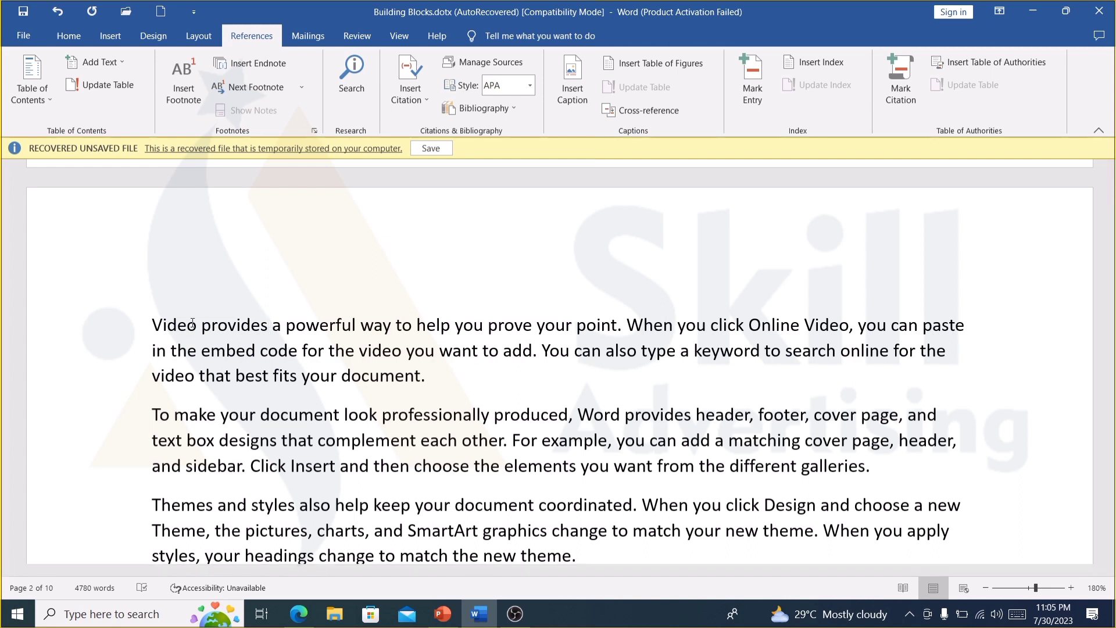
- Style the 'Lesson no 01' line above the first paragraph as Heading 1
{"action": "left_click", "coordinate": [158, 323]}
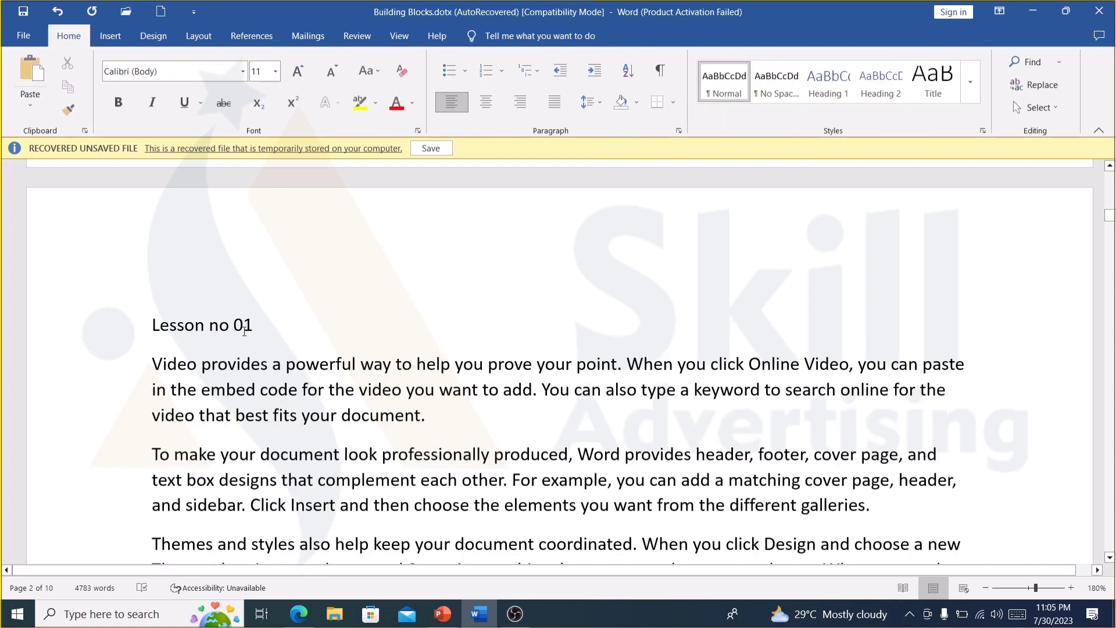
{"action": "triple_click", "coordinate": [259, 335]}
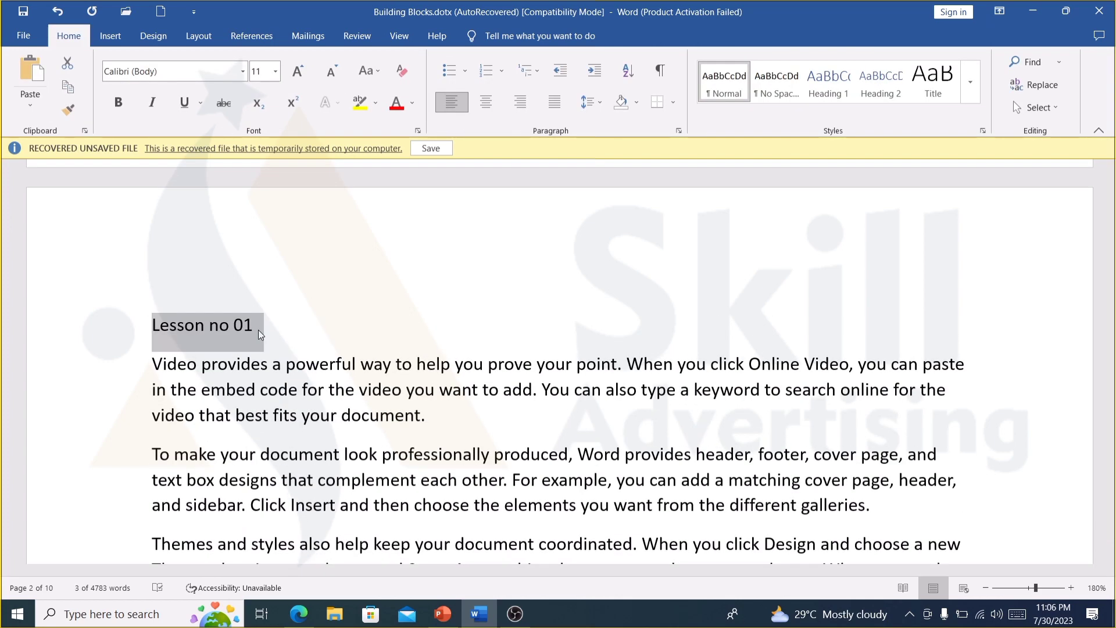
{"action": "key", "text": "ctrl+alt+1"}
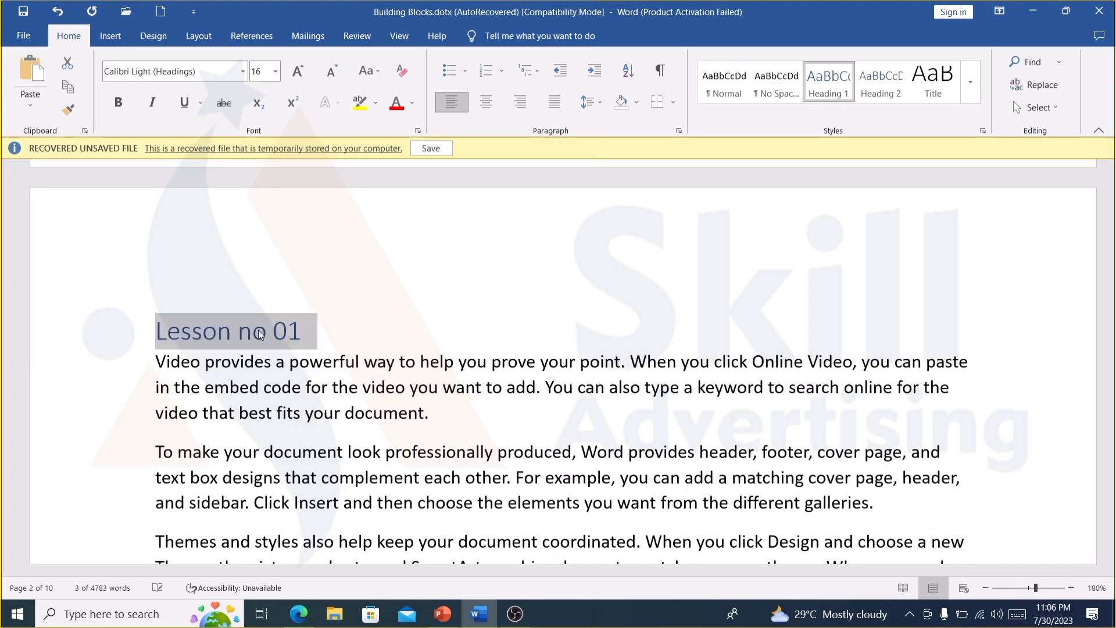
- Check the heading in the Navigation pane, close it, and scroll down through the document
{"action": "key", "text": "ctrl+f"}
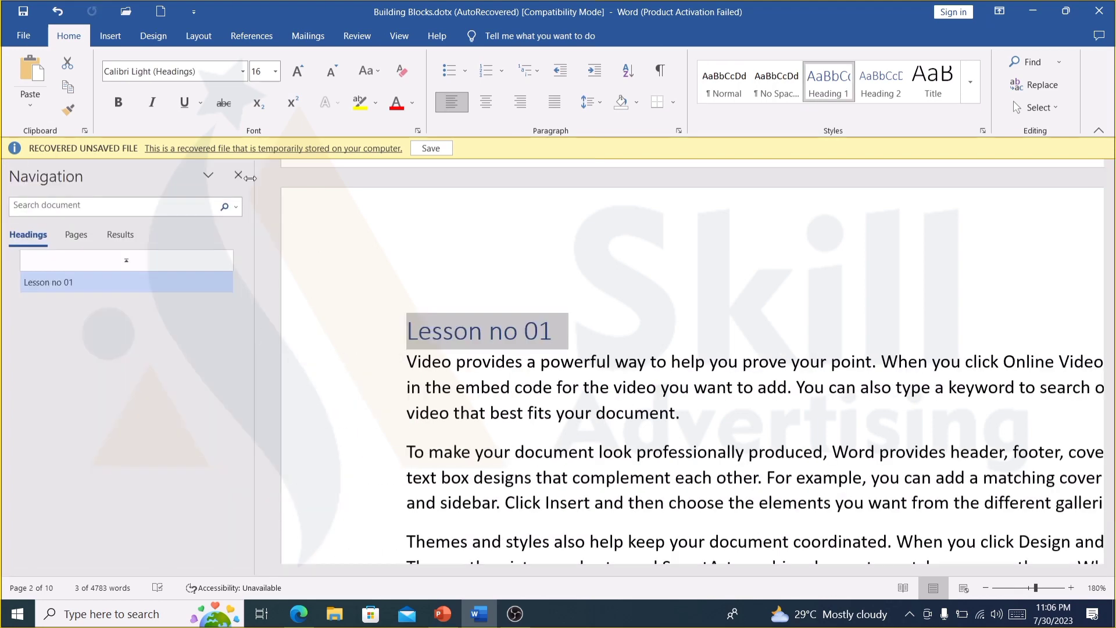
{"action": "left_click", "coordinate": [242, 182]}
{"action": "scroll", "coordinate": [393, 395], "scroll_direction": "up", "scroll_amount": 5}
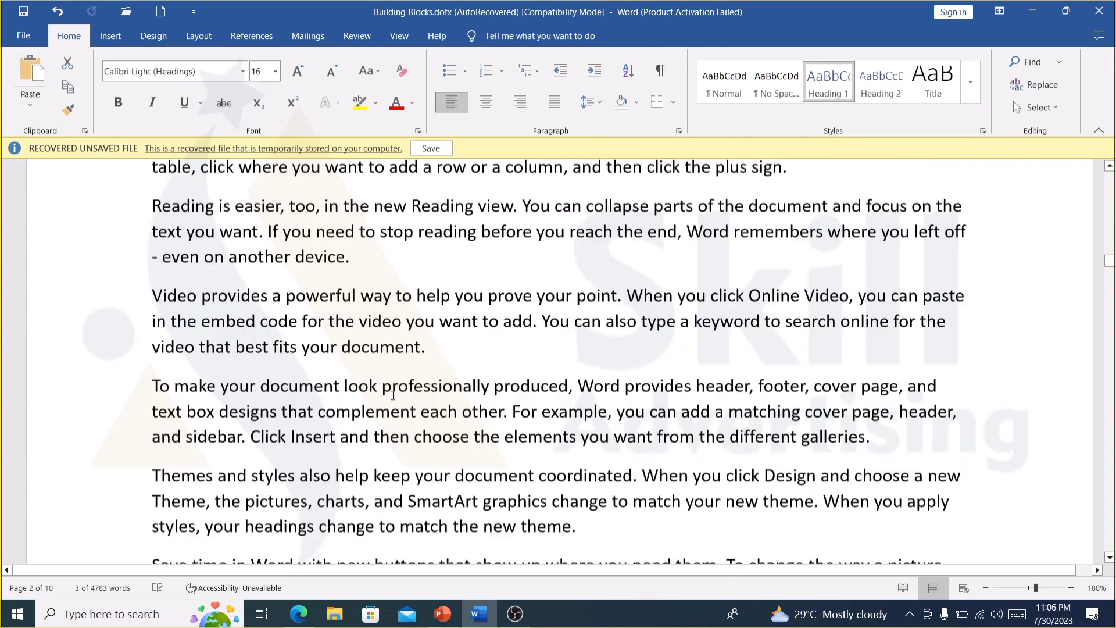
{"action": "scroll", "coordinate": [393, 396], "scroll_direction": "down", "scroll_amount": 5}
{"action": "scroll", "coordinate": [393, 395], "scroll_direction": "down", "scroll_amount": 5}
{"action": "scroll", "coordinate": [392, 395], "scroll_direction": "down", "scroll_amount": 5}
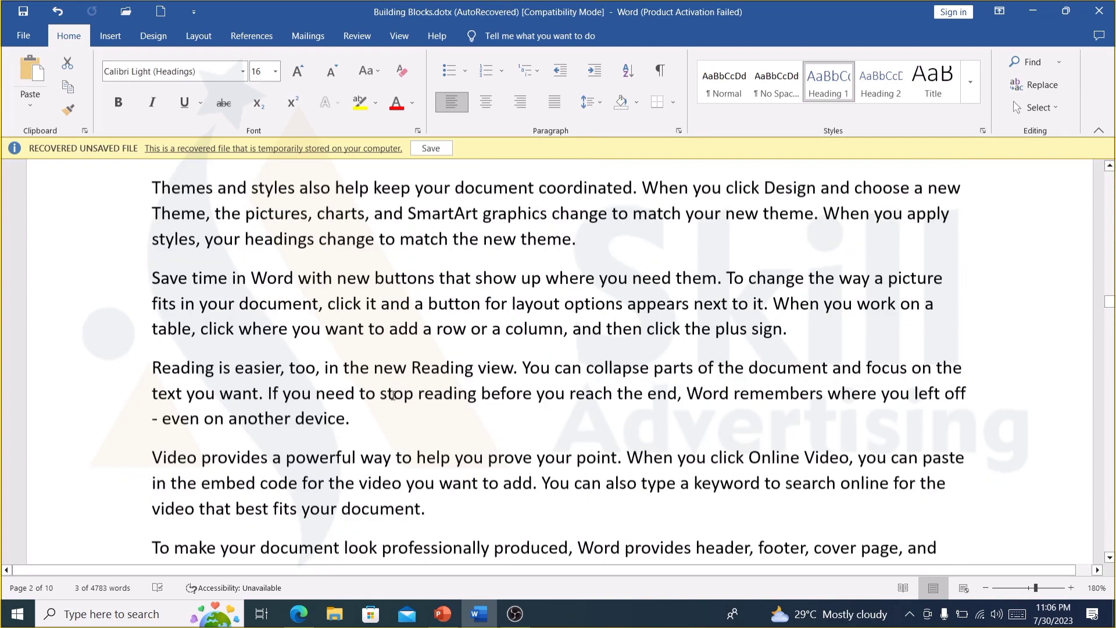
{"action": "scroll", "coordinate": [393, 395], "scroll_direction": "down", "scroll_amount": 5}
{"action": "scroll", "coordinate": [392, 395], "scroll_direction": "down", "scroll_amount": 3}
{"action": "scroll", "coordinate": [393, 395], "scroll_direction": "down", "scroll_amount": 3}
{"action": "scroll", "coordinate": [393, 395], "scroll_direction": "down", "scroll_amount": 1}
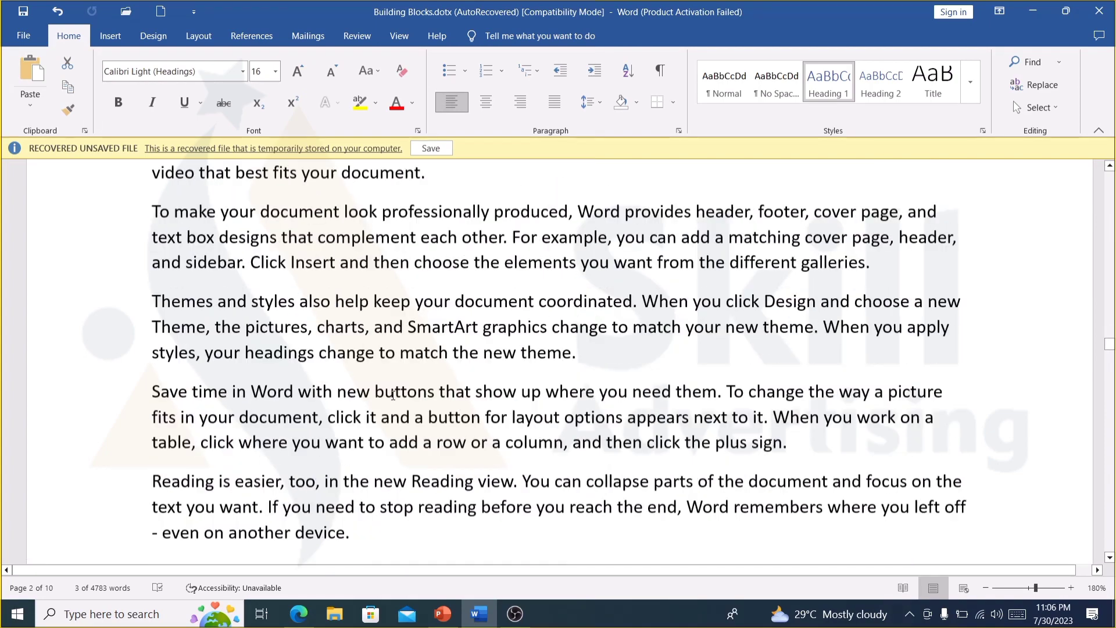
{"action": "scroll", "coordinate": [393, 395], "scroll_direction": "down", "scroll_amount": 3}
{"action": "scroll", "coordinate": [393, 396], "scroll_direction": "down", "scroll_amount": 5}
{"action": "scroll", "coordinate": [368, 386], "scroll_direction": "down", "scroll_amount": 5}
{"action": "scroll", "coordinate": [349, 320], "scroll_direction": "down", "scroll_amount": 5}
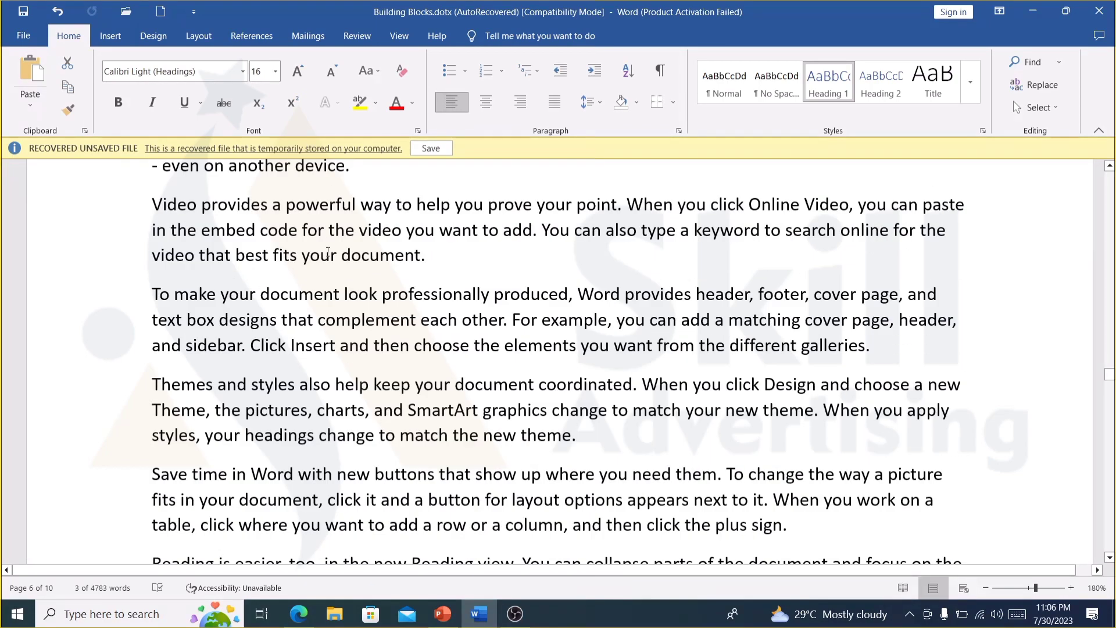
{"action": "scroll", "coordinate": [328, 251], "scroll_direction": "down", "scroll_amount": 5}
{"action": "scroll", "coordinate": [290, 251], "scroll_direction": "up", "scroll_amount": 5}
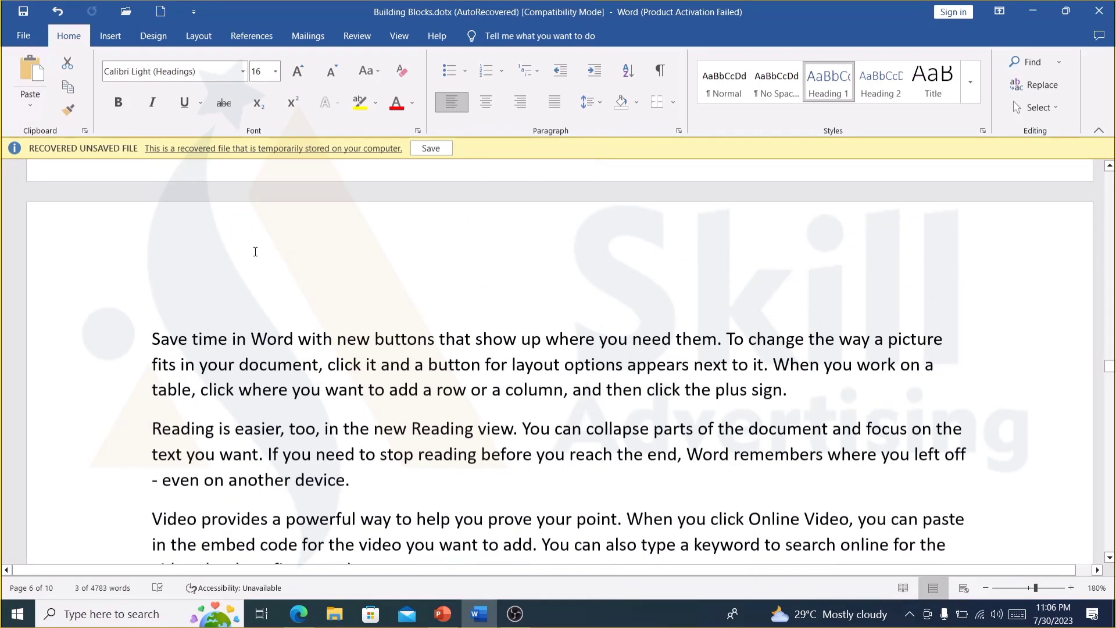
- Add a new line reading 'Lesson no 02' above the 'Save time in Word' paragraph
{"action": "left_click", "coordinate": [159, 336]}
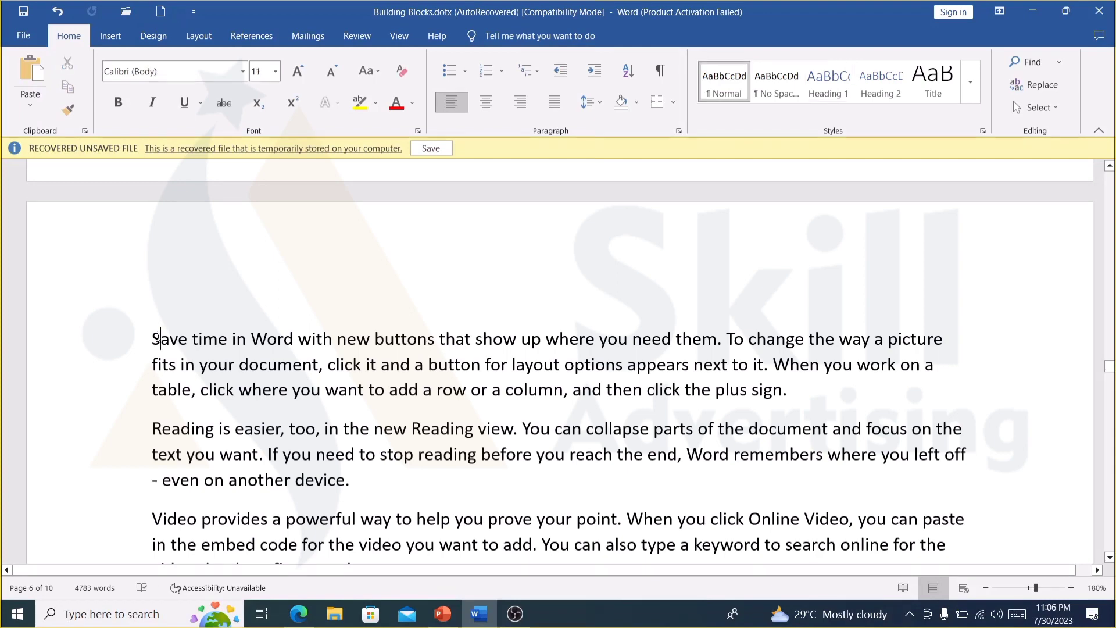
{"action": "key", "text": "Return"}
{"action": "key", "text": "Up"}
{"action": "type", "text": "Lesson no 02"}
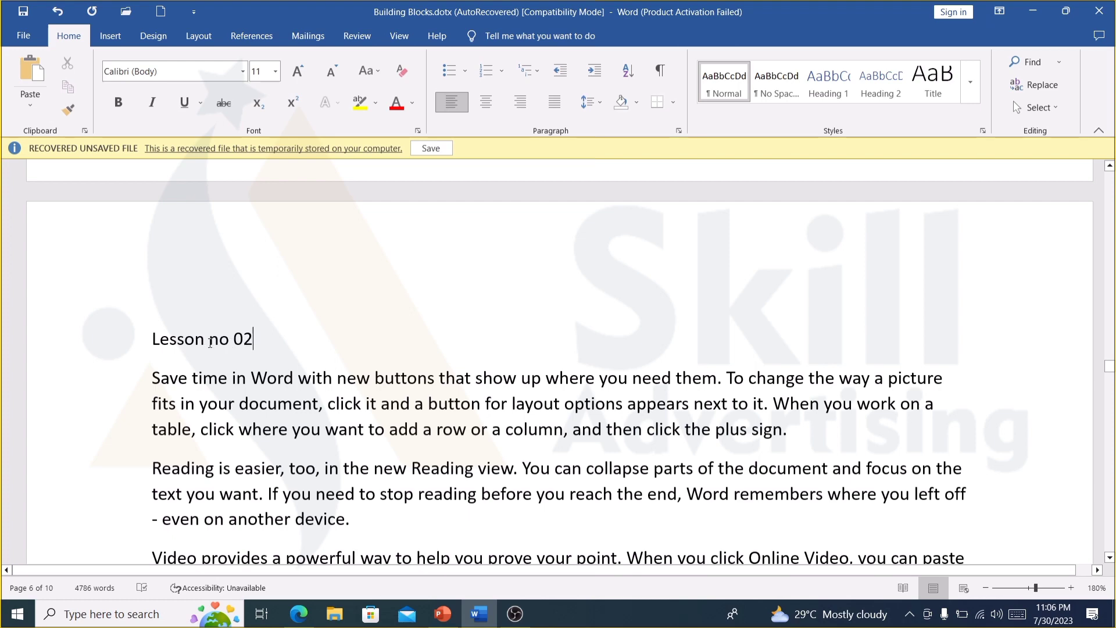
- Apply the Heading 2 style to the 'Lesson no 02' line
{"action": "left_click_drag", "start_coordinate": [253, 339], "coordinate": [152, 339]}
{"action": "key", "text": "F2"}
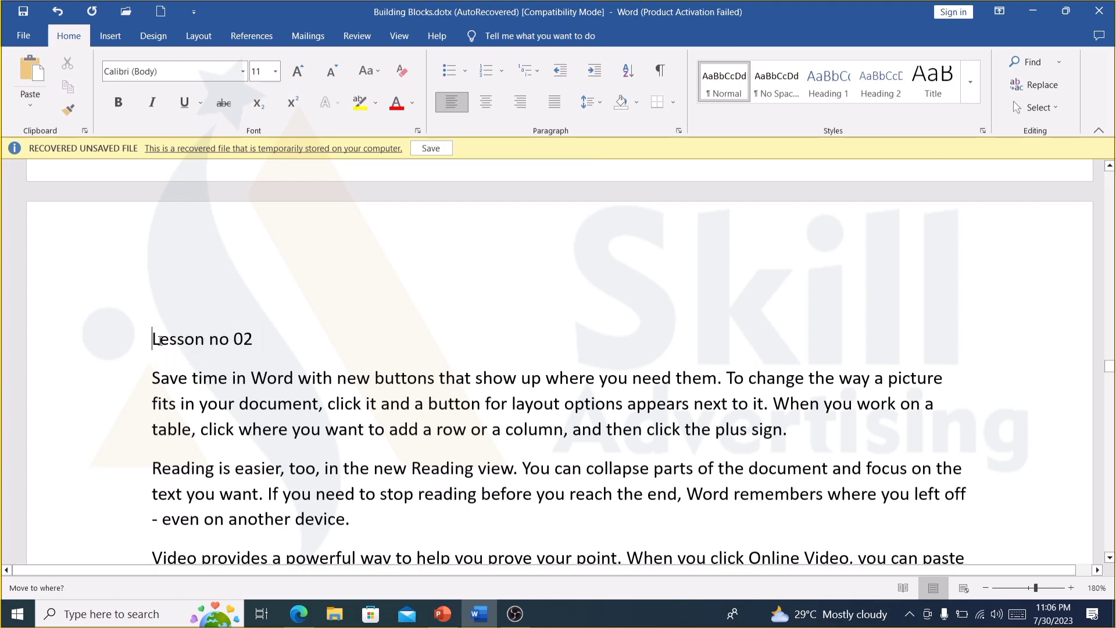
{"action": "key", "text": "ctrl+alt+2"}
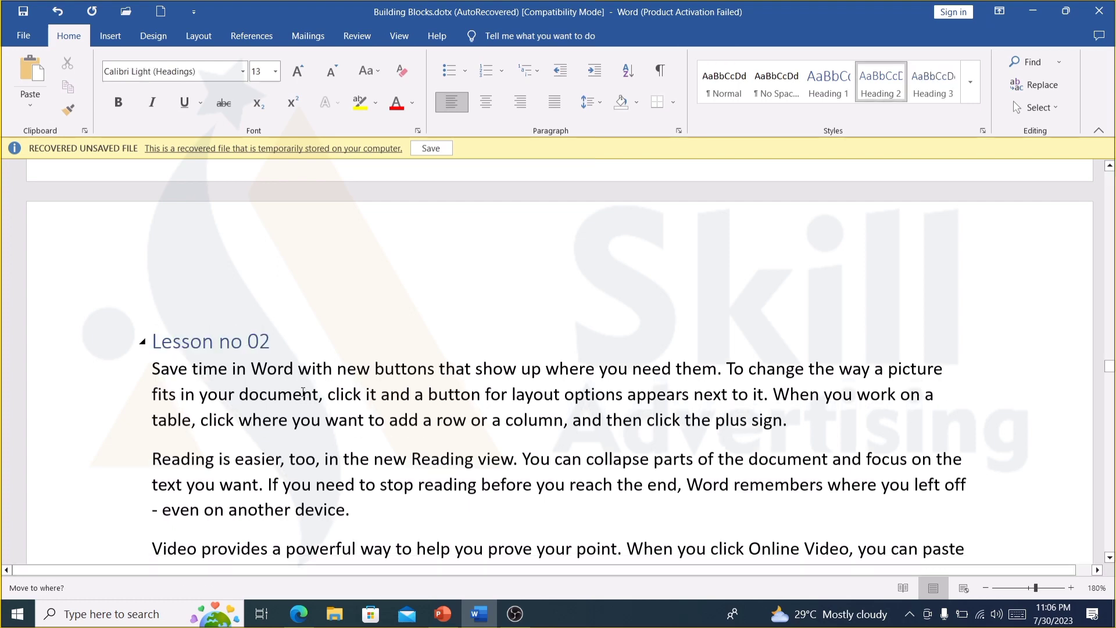
{"action": "scroll", "coordinate": [303, 392], "scroll_direction": "down", "scroll_amount": 5}
{"action": "scroll", "coordinate": [303, 391], "scroll_direction": "down", "scroll_amount": 5}
{"action": "scroll", "coordinate": [303, 391], "scroll_direction": "down", "scroll_amount": 3}
{"action": "scroll", "coordinate": [303, 391], "scroll_direction": "down", "scroll_amount": 2}
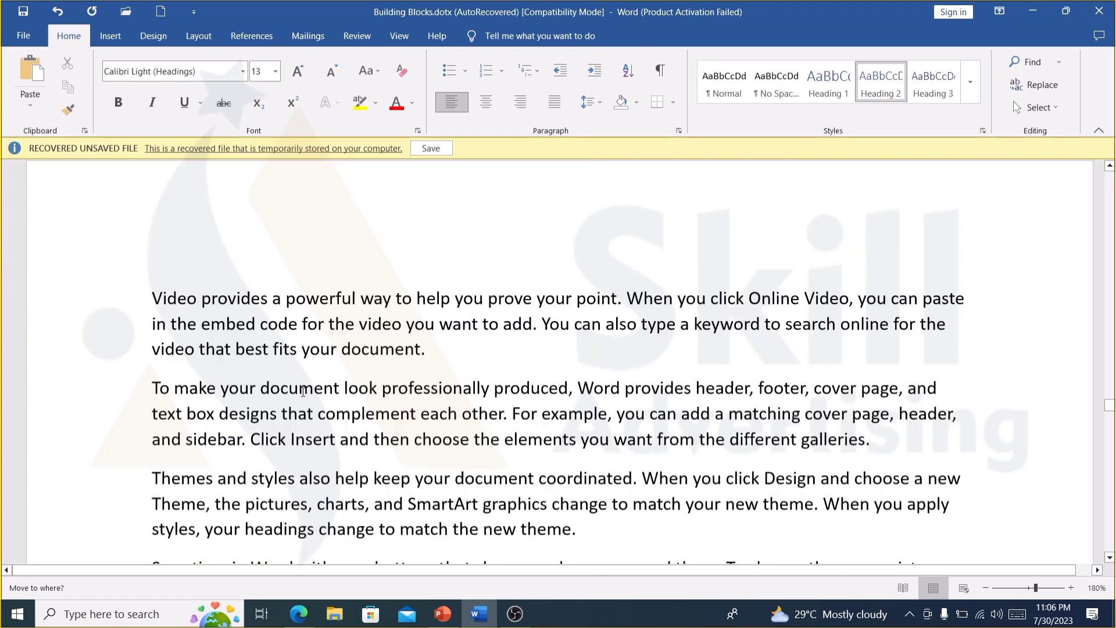
{"action": "scroll", "coordinate": [303, 391], "scroll_direction": "down", "scroll_amount": 4}
{"action": "scroll", "coordinate": [303, 392], "scroll_direction": "down", "scroll_amount": 4}
{"action": "scroll", "coordinate": [303, 392], "scroll_direction": "down", "scroll_amount": 4}
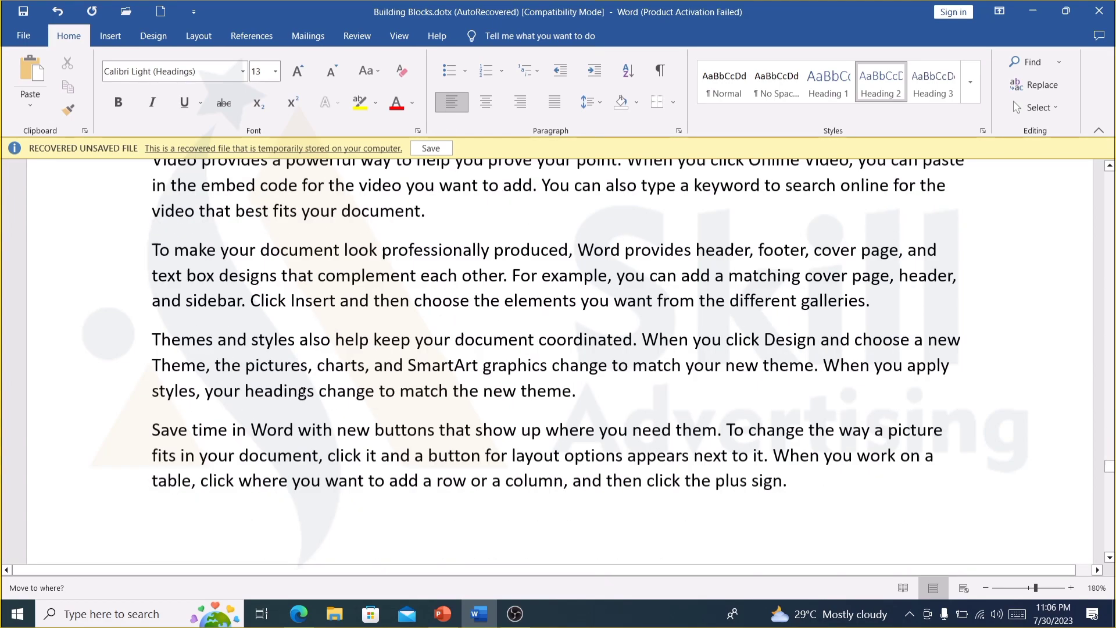
{"action": "scroll", "coordinate": [303, 391], "scroll_direction": "down", "scroll_amount": 4}
{"action": "scroll", "coordinate": [302, 391], "scroll_direction": "up", "scroll_amount": 8}
{"action": "scroll", "coordinate": [165, 264], "scroll_direction": "down", "scroll_amount": 3}
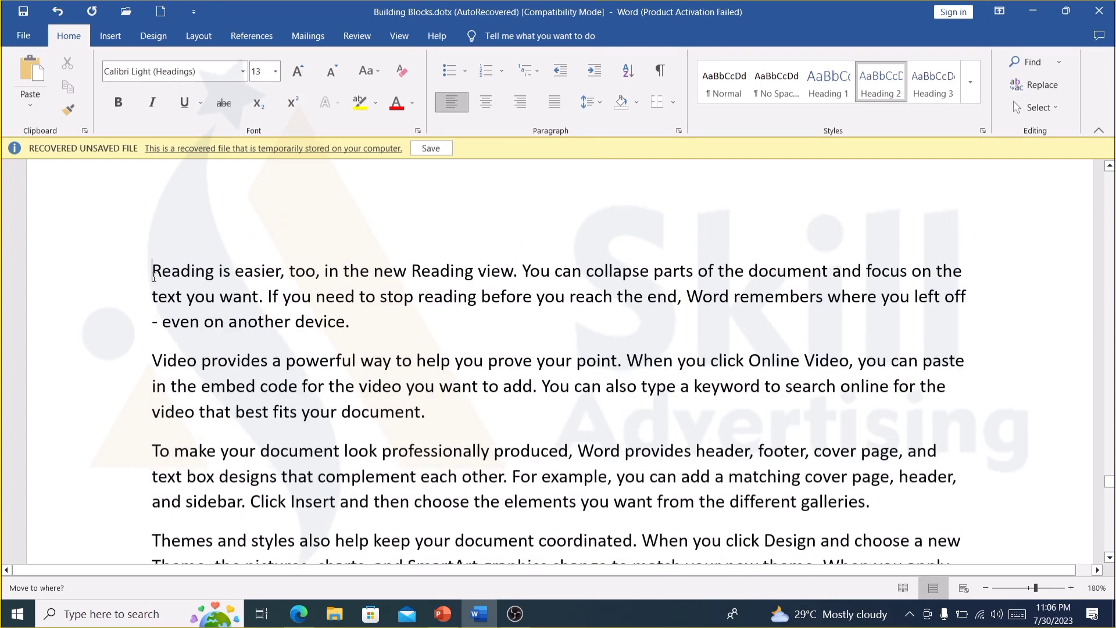
- Delete the 'Reading is easier…' paragraph and set 'Lesson no 03' above 'Video provides…' as Heading 3
{"action": "triple_click", "coordinate": [153, 271]}
{"action": "key", "text": "Delete"}
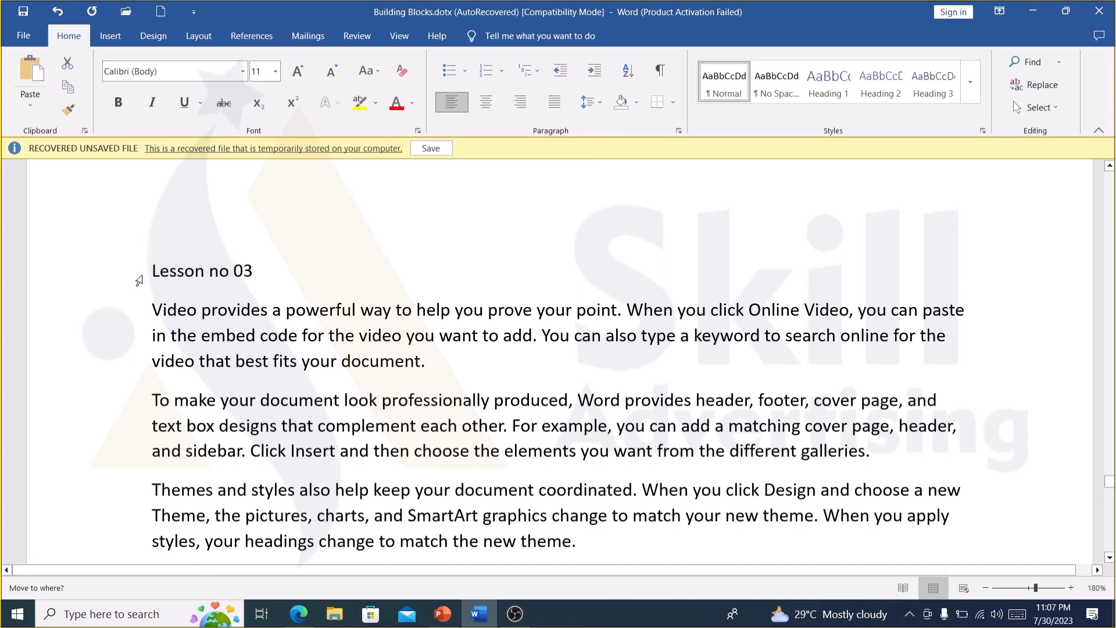
{"action": "key", "text": "ctrl+alt+3"}
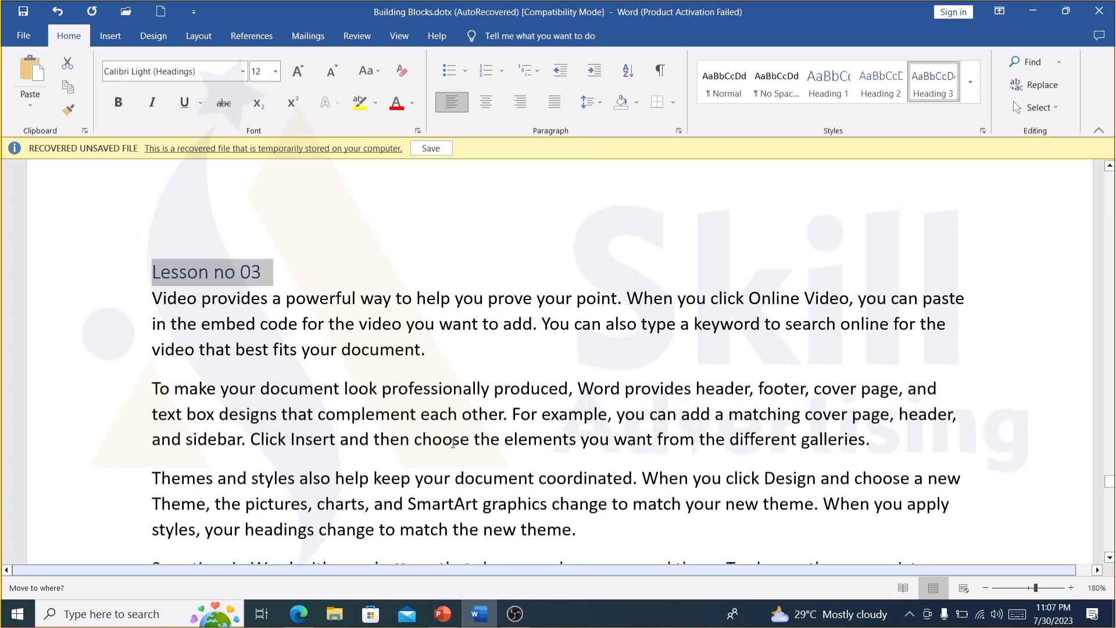
{"action": "left_click_drag", "start_coordinate": [1109, 481], "coordinate": [1107, 182]}
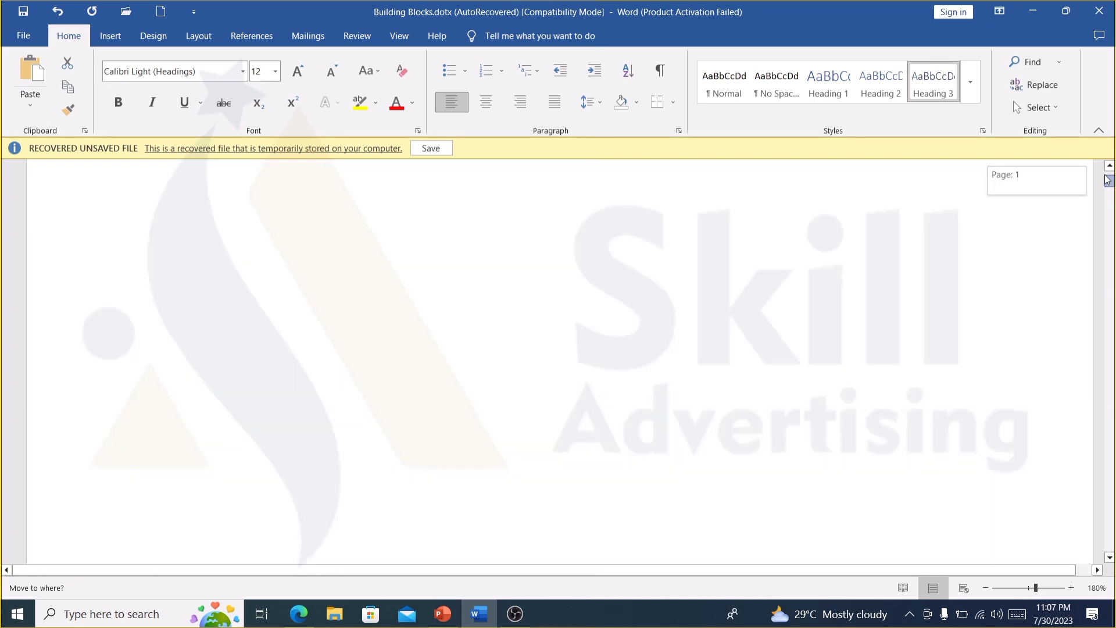
- Exit header editing and insert Automatic Table 2 as the table of contents on page 1
{"action": "left_click_drag", "start_coordinate": [1107, 181], "coordinate": [1107, 173]}
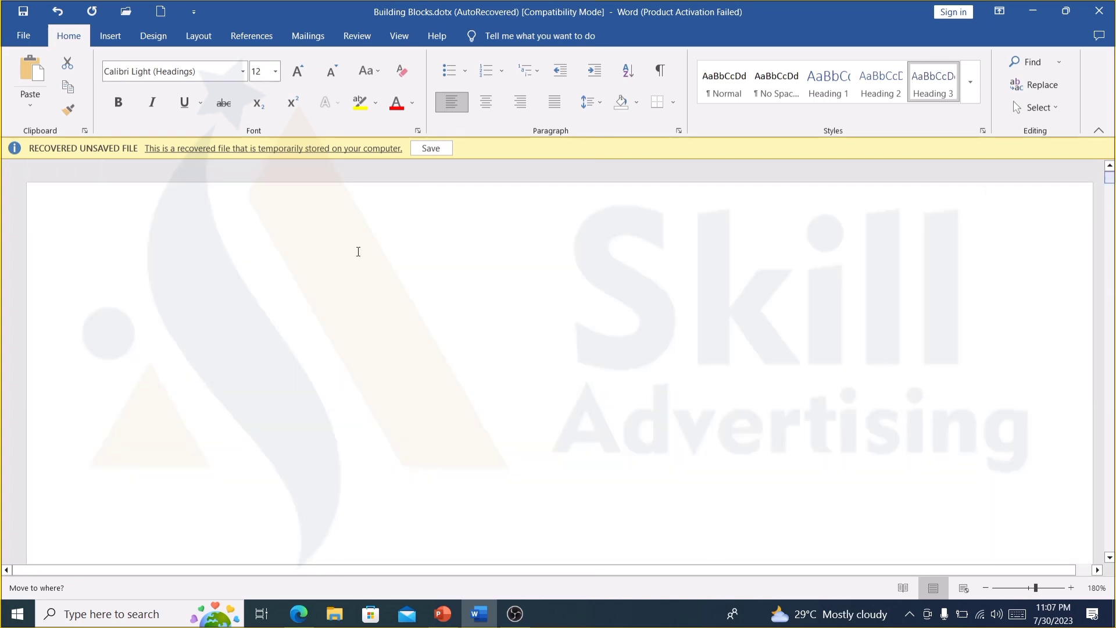
{"action": "double_click", "coordinate": [187, 283]}
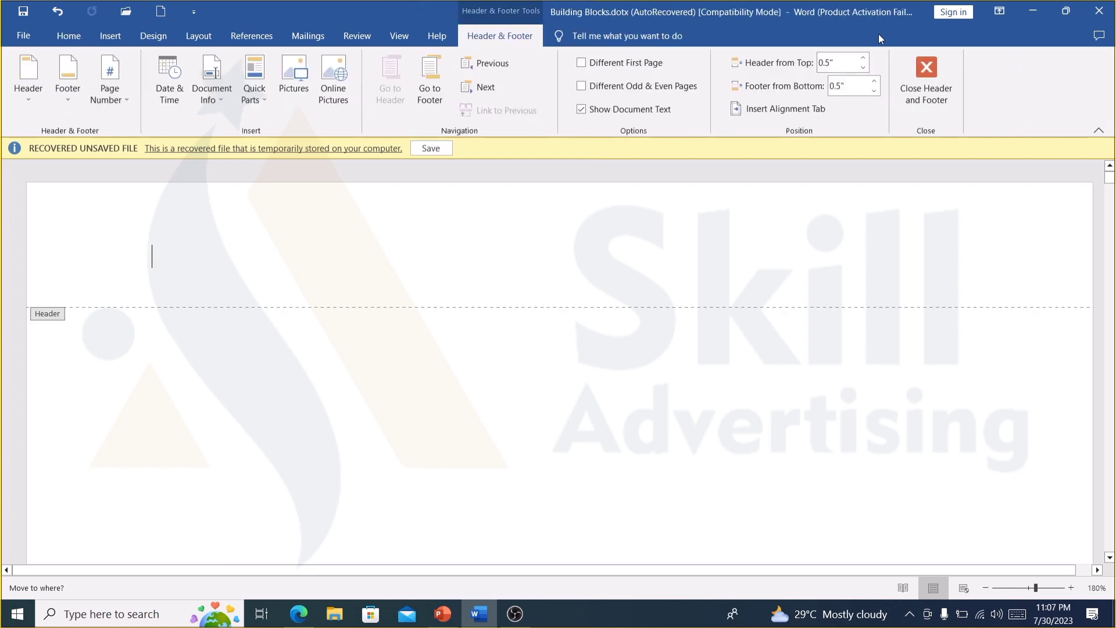
{"action": "left_click", "coordinate": [926, 78]}
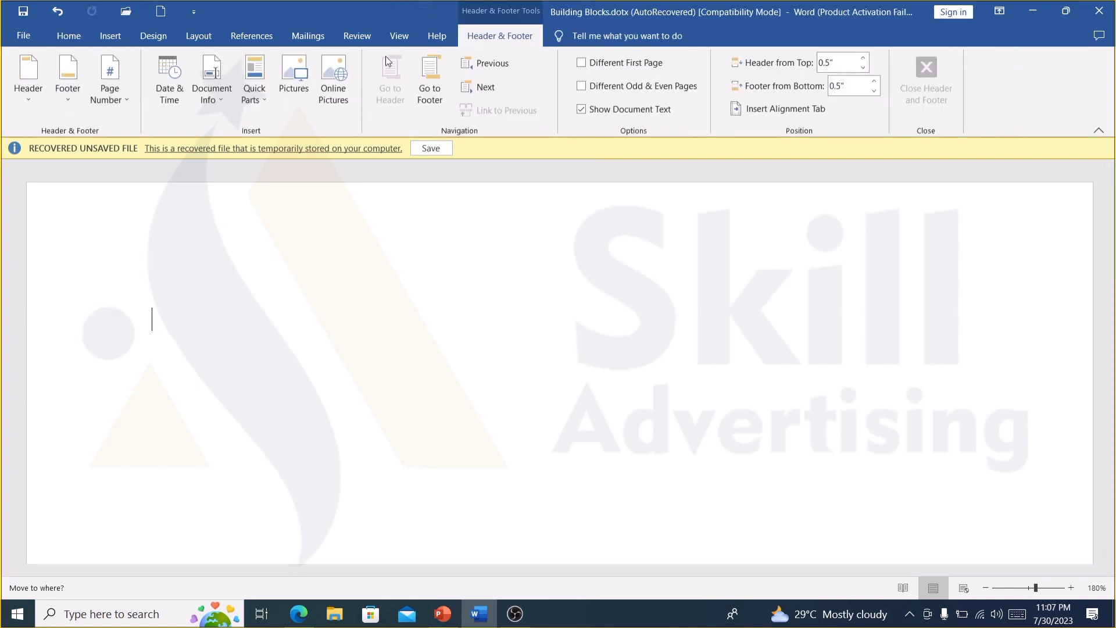
{"action": "left_click", "coordinate": [251, 36]}
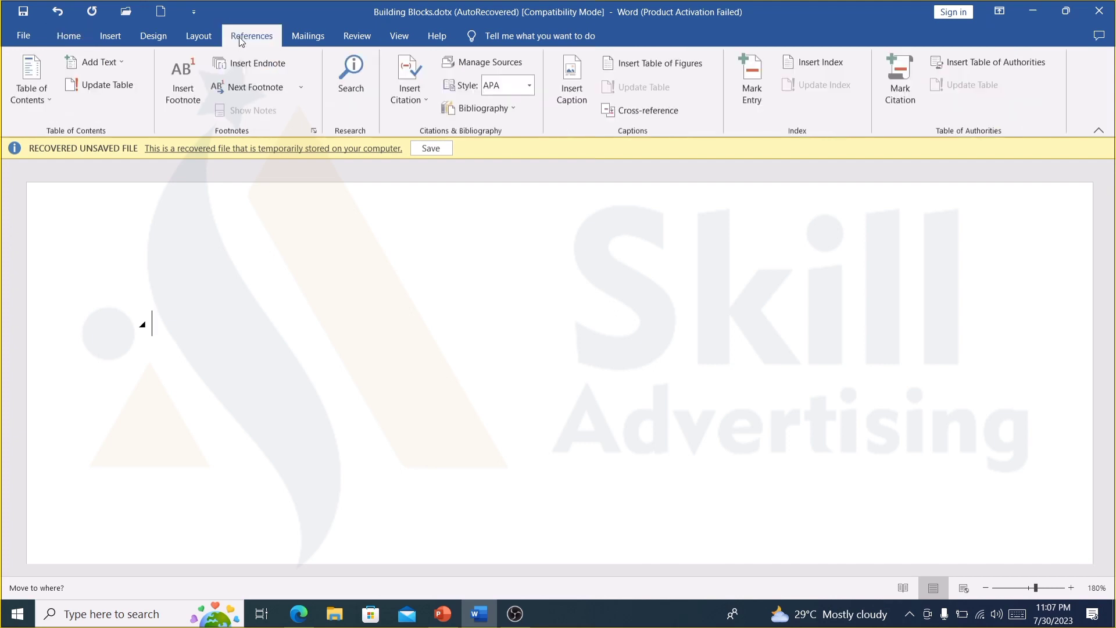
{"action": "left_click", "coordinate": [28, 99]}
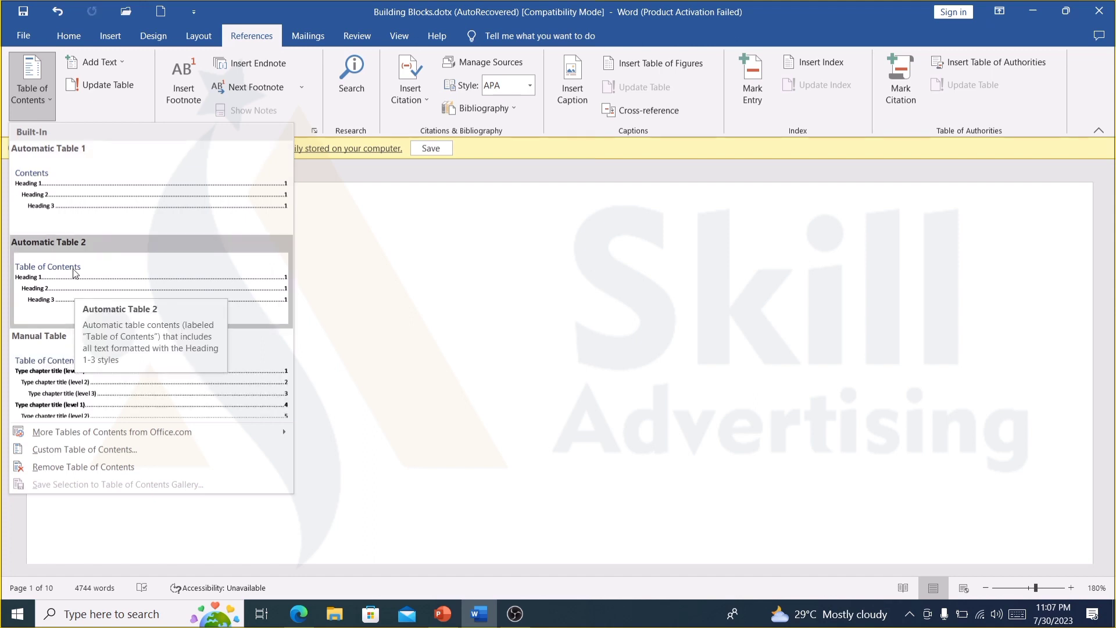
{"action": "left_click", "coordinate": [75, 273]}
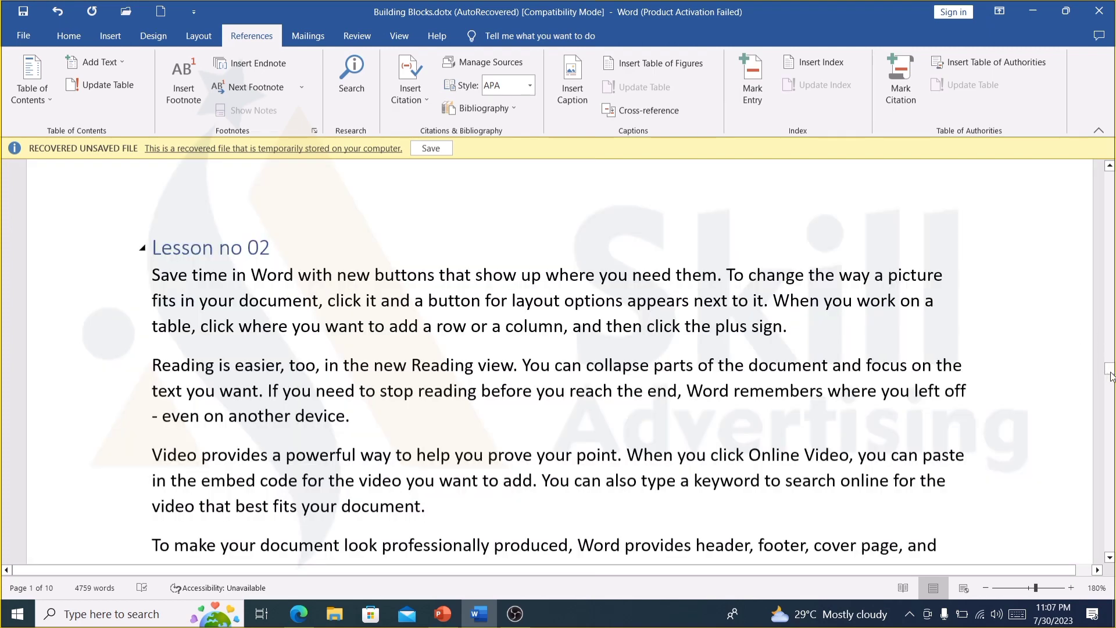
{"action": "left_click_drag", "start_coordinate": [1108, 368], "coordinate": [1108, 179]}
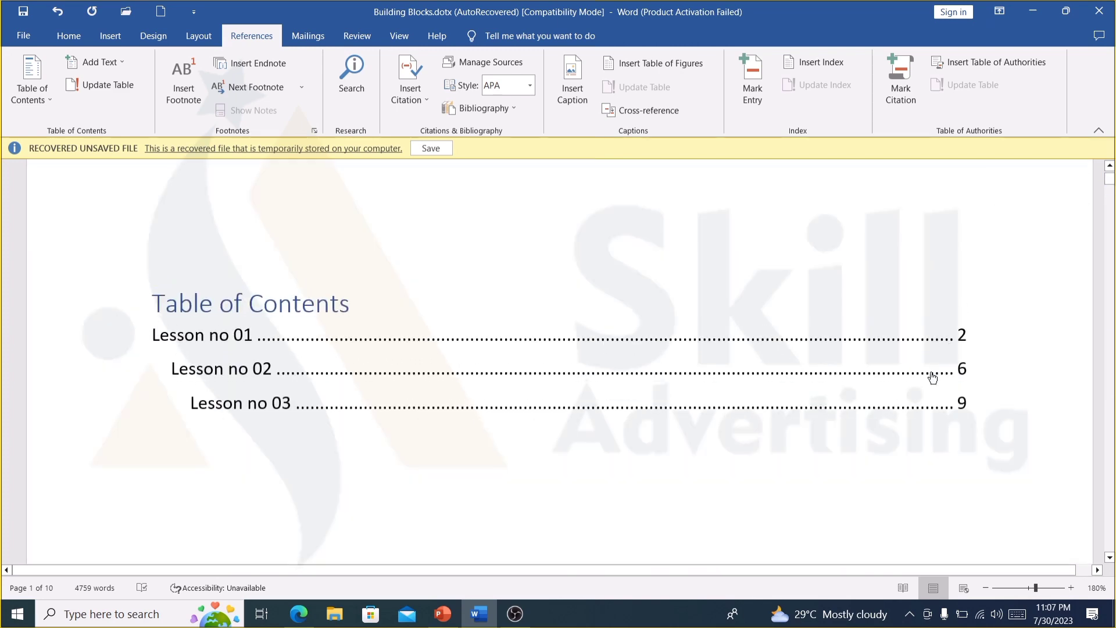
- Copy the 'To make your document look professionally produced' paragraph
{"action": "left_click", "coordinate": [927, 400]}
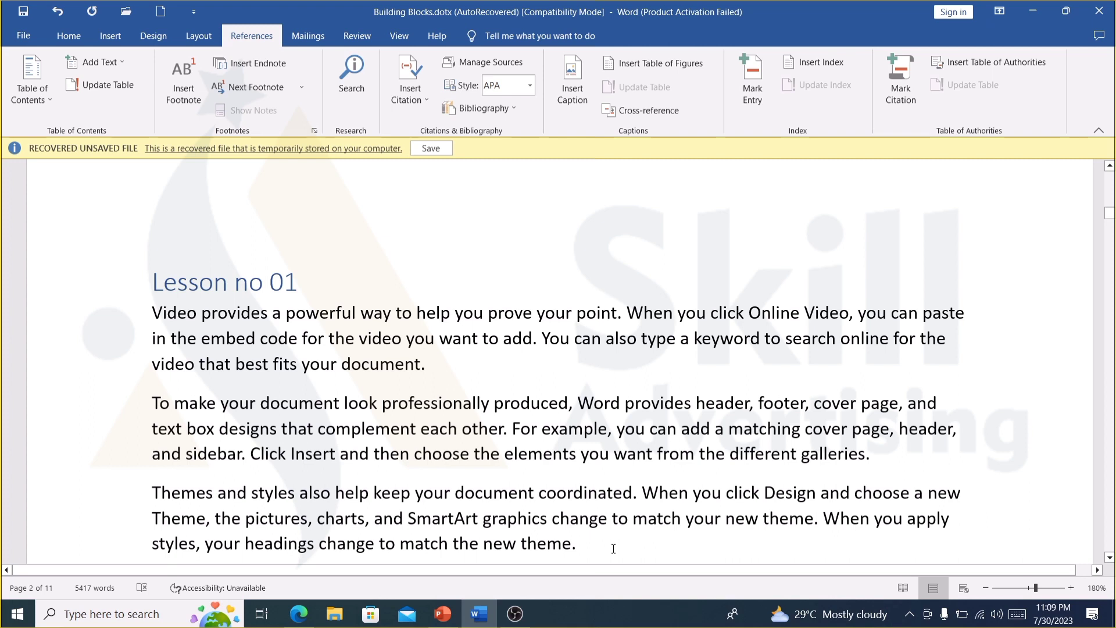
{"action": "triple_click", "coordinate": [577, 550]}
{"action": "left_click_drag", "start_coordinate": [578, 549], "coordinate": [415, 539]}
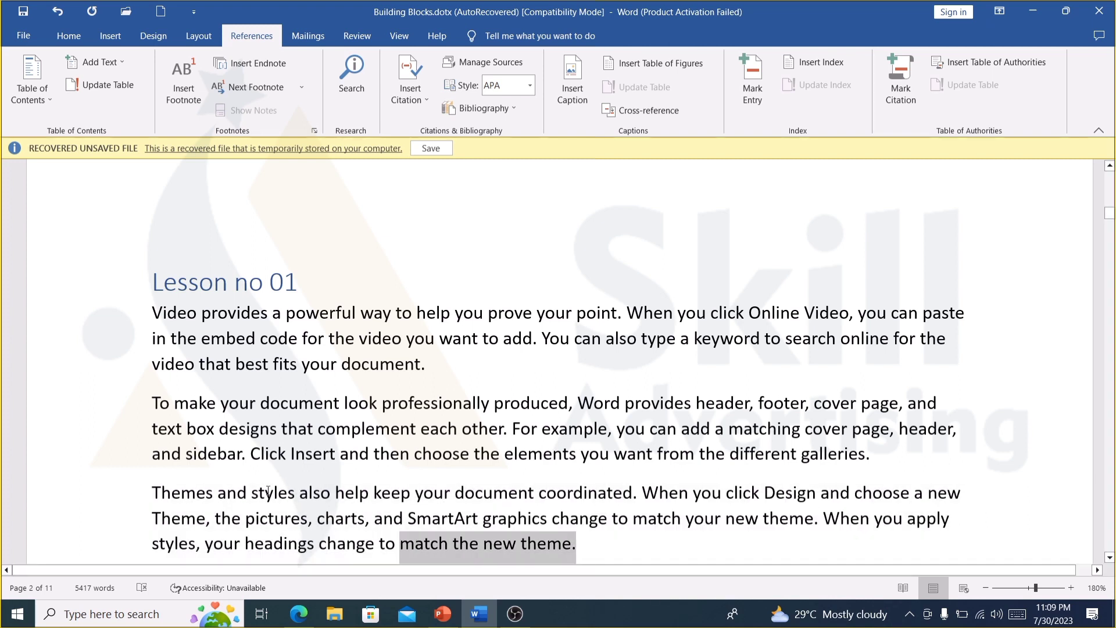
{"action": "triple_click", "coordinate": [212, 454]}
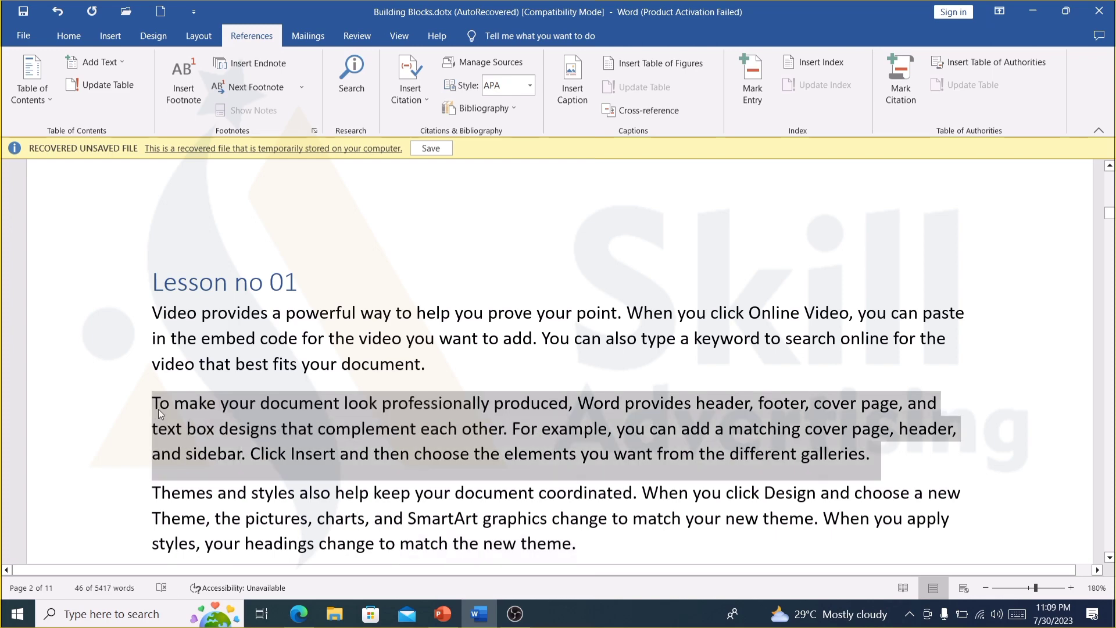
{"action": "key", "text": "ctrl+c"}
- Paste the copied paragraph three times into the lesson text, reaching 15 pages
{"action": "left_click", "coordinate": [158, 409]}
{"action": "key", "text": "ctrl+v"}
{"action": "key", "text": "ctrl+v"}
{"action": "key", "text": "ctrl+v"}
{"action": "key", "text": "ctrl+v"}
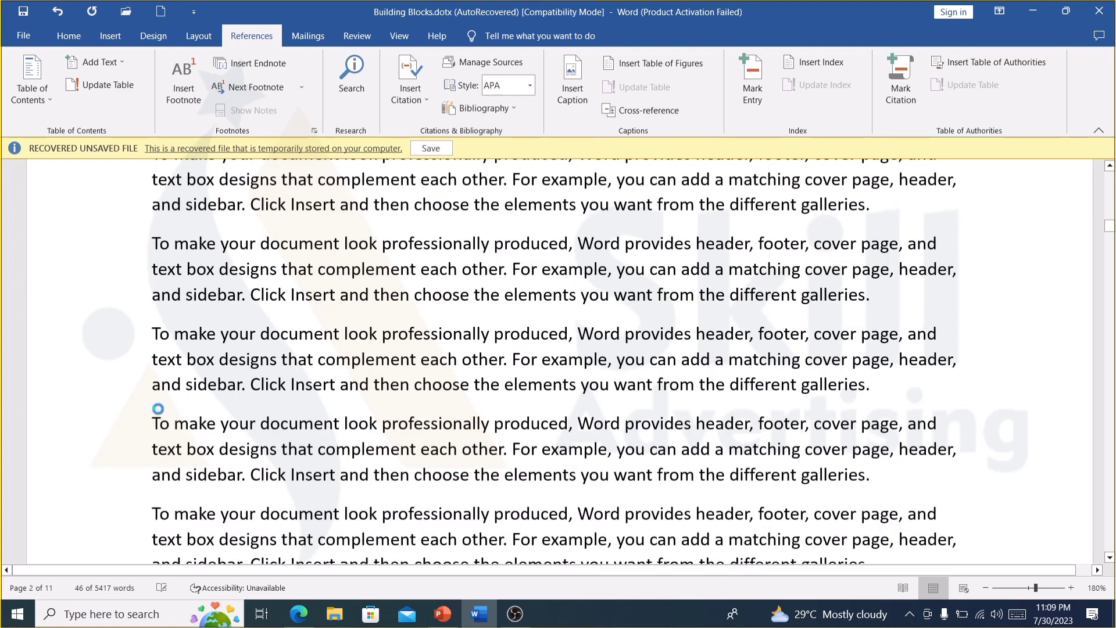
{"action": "key", "text": "ctrl+v"}
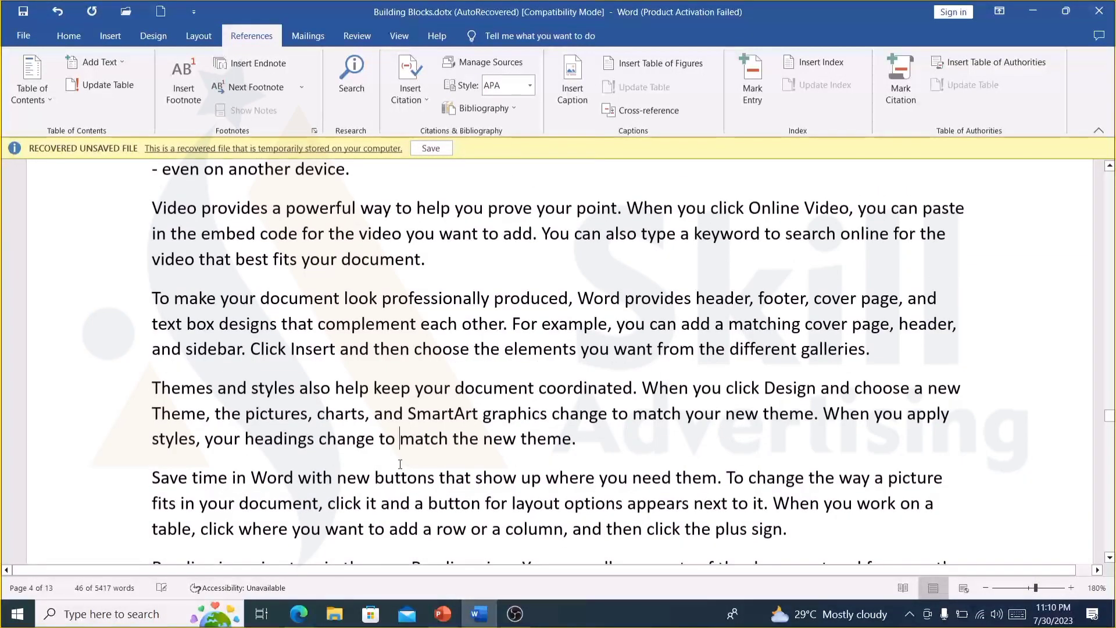
{"action": "key", "text": "ctrl+v"}
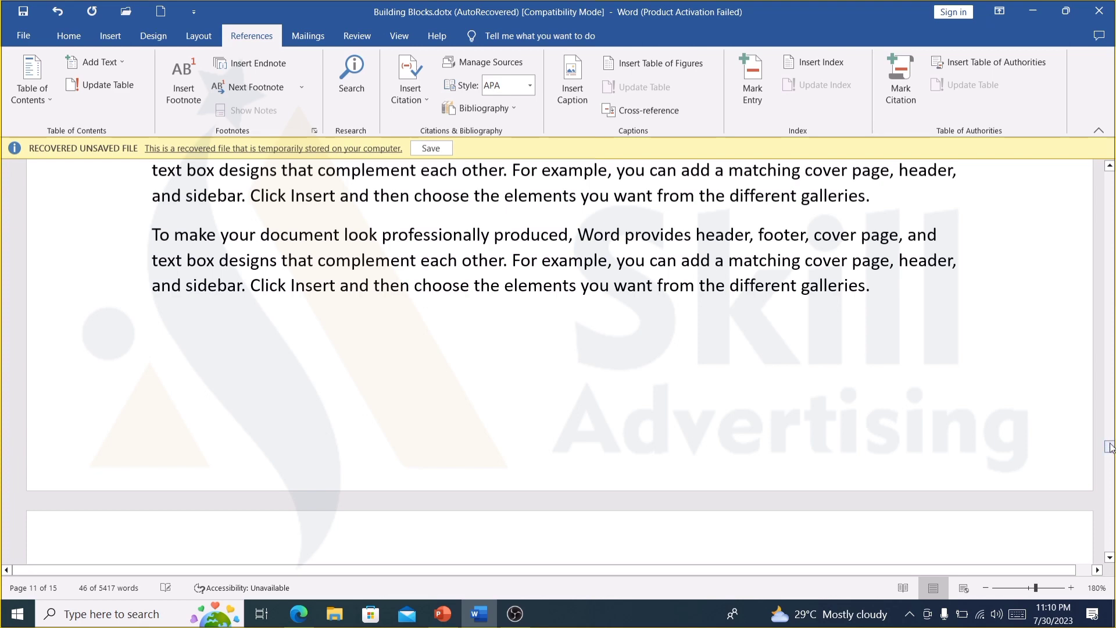
{"action": "left_click_drag", "start_coordinate": [1114, 451], "coordinate": [1113, 372]}
{"action": "left_click_drag", "start_coordinate": [1110, 253], "coordinate": [1110, 200]}
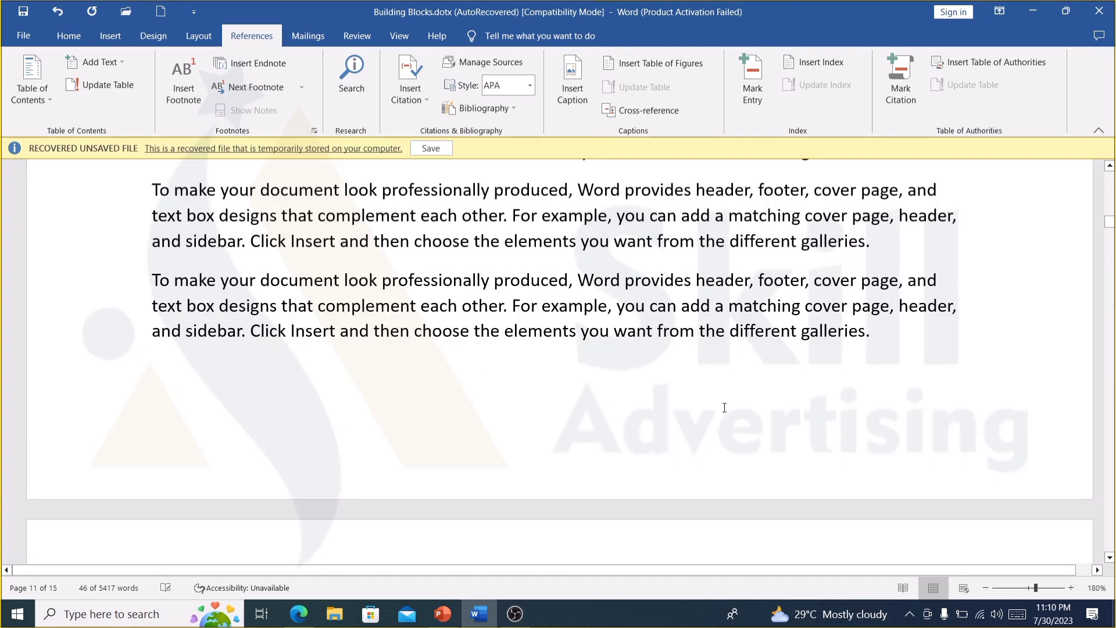
{"action": "scroll", "coordinate": [722, 406], "scroll_direction": "up", "scroll_amount": 5}
{"action": "scroll", "coordinate": [722, 406], "scroll_direction": "up", "scroll_amount": 3}
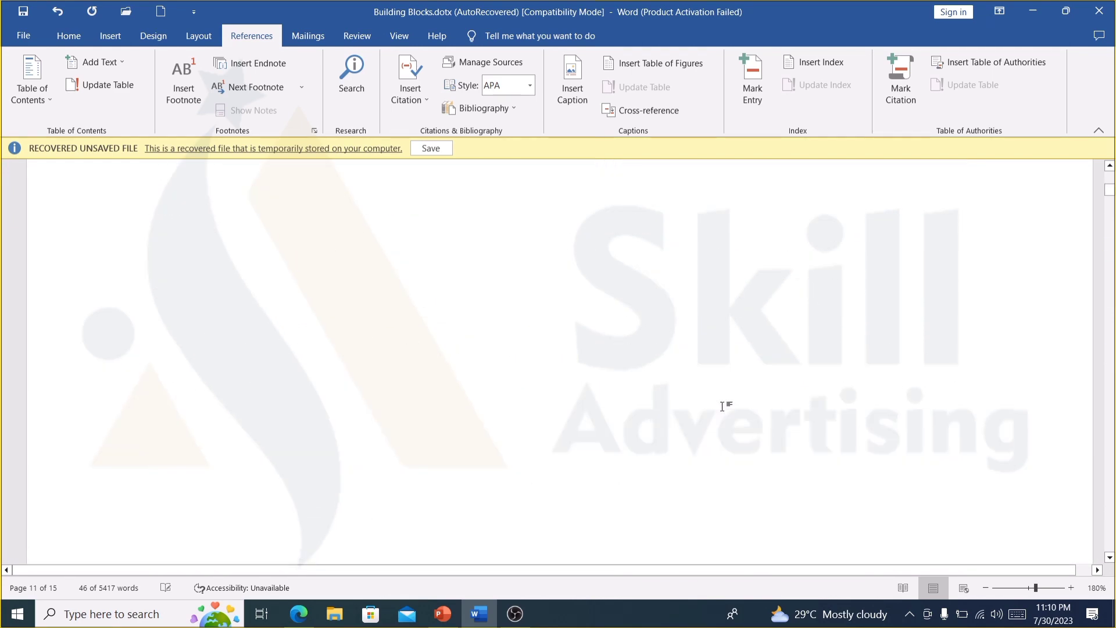
{"action": "scroll", "coordinate": [722, 406], "scroll_direction": "up", "scroll_amount": 3}
{"action": "scroll", "coordinate": [723, 406], "scroll_direction": "up", "scroll_amount": 3}
{"action": "scroll", "coordinate": [724, 451], "scroll_direction": "up", "scroll_amount": 2}
- Update the entire Table of Contents so the lessons show pages 2, 9 and 14
{"action": "left_click", "coordinate": [726, 431]}
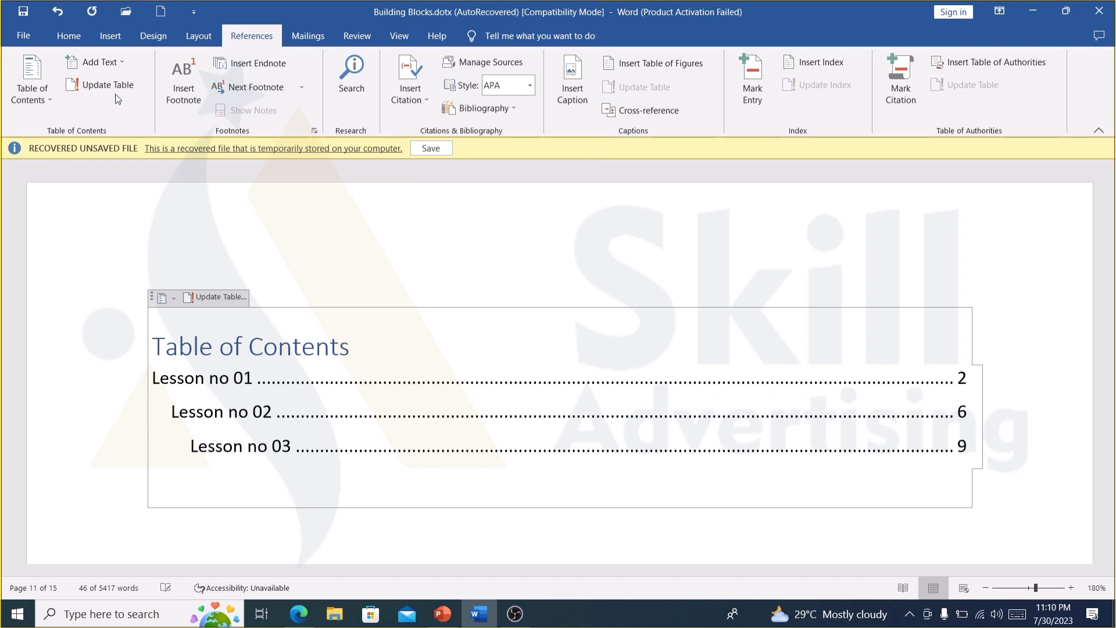
{"action": "left_click", "coordinate": [212, 298]}
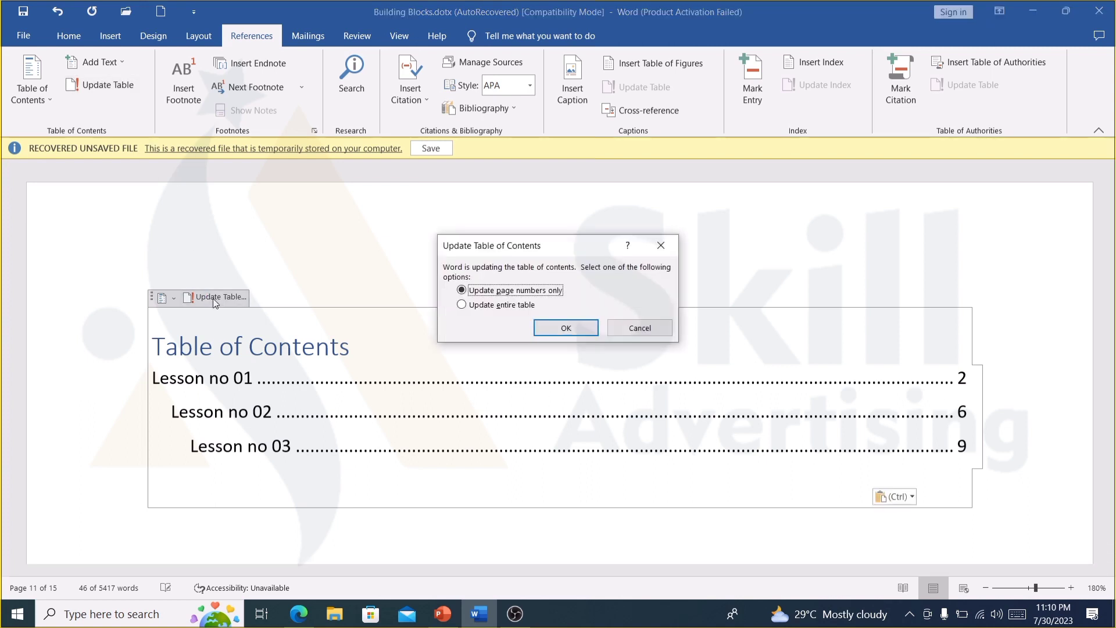
{"action": "left_click", "coordinate": [514, 305]}
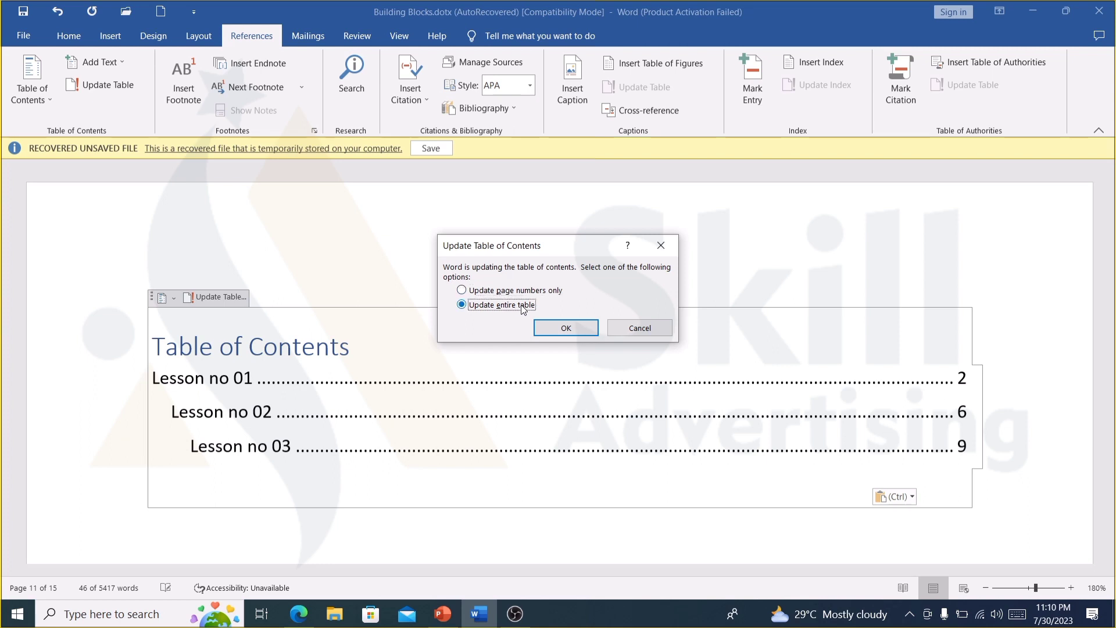
{"action": "left_click", "coordinate": [581, 331]}
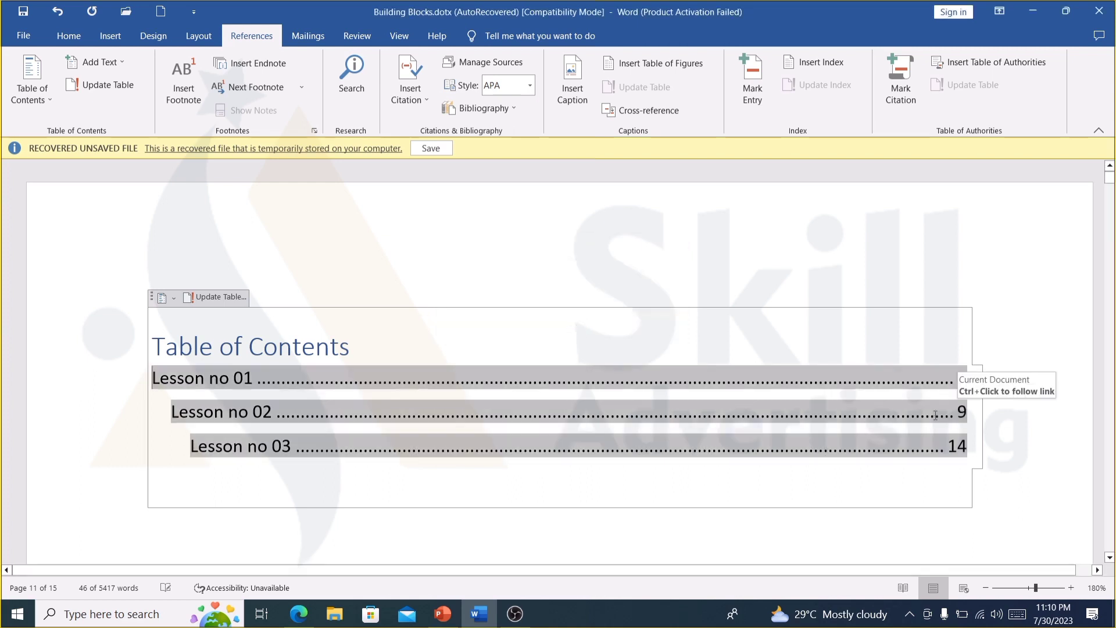
{"action": "right_click", "coordinate": [829, 416]}
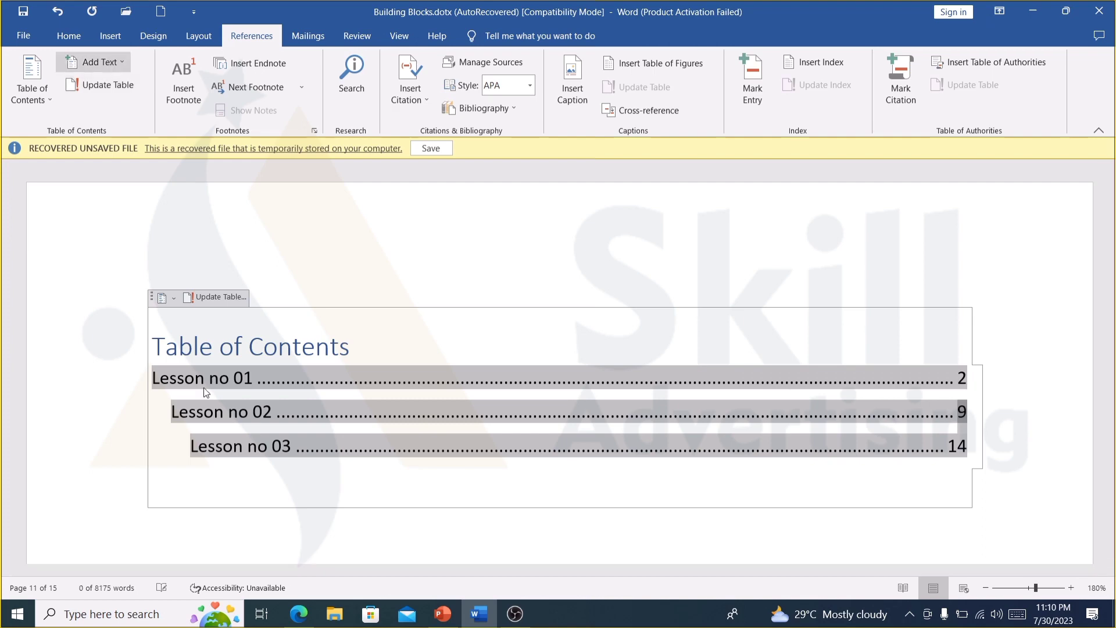
- Using Add Text, set the Lesson no 01 heading to Level 2, then to Level 3
{"action": "scroll", "coordinate": [231, 444], "scroll_direction": "down", "scroll_amount": 2}
{"action": "scroll", "coordinate": [234, 448], "scroll_direction": "down", "scroll_amount": 4}
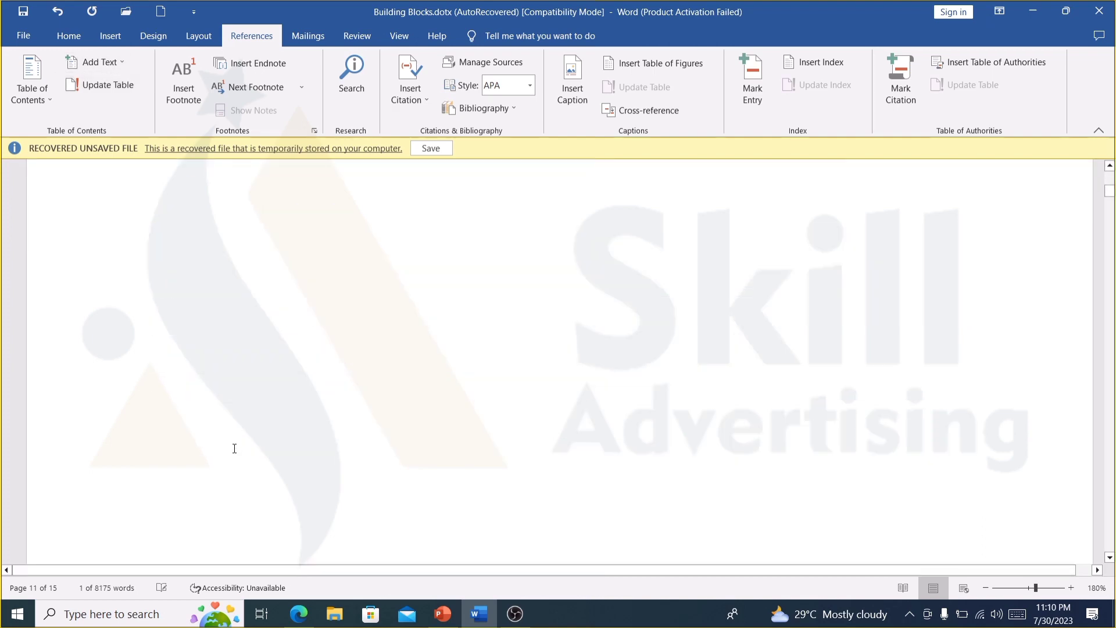
{"action": "scroll", "coordinate": [234, 448], "scroll_direction": "down", "scroll_amount": 1}
{"action": "scroll", "coordinate": [234, 449], "scroll_direction": "down", "scroll_amount": 3}
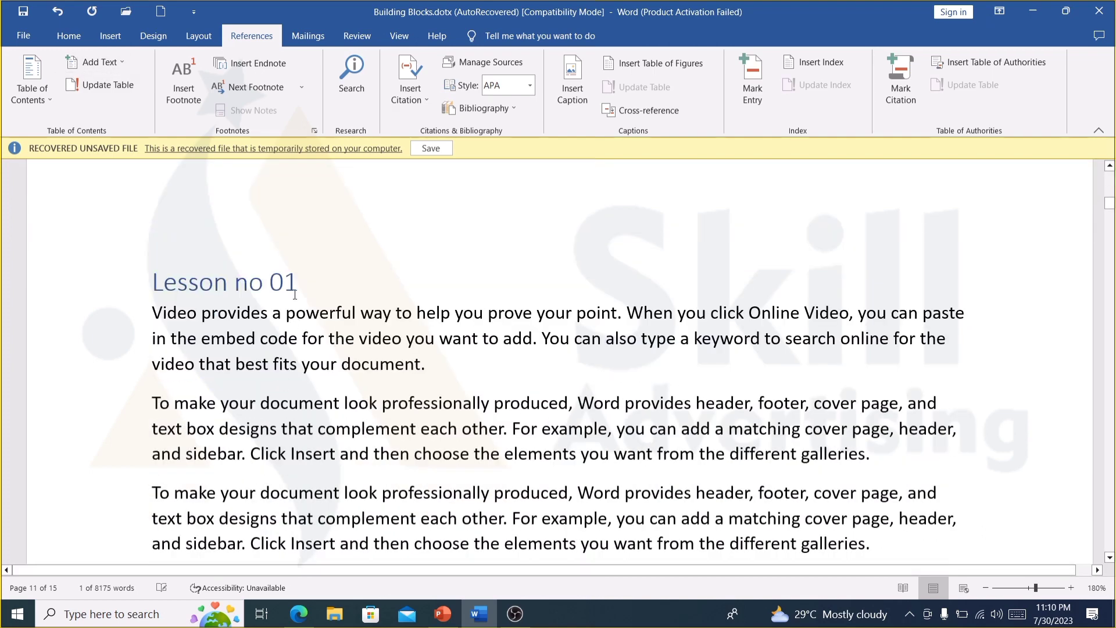
{"action": "left_click_drag", "start_coordinate": [304, 286], "coordinate": [150, 280]}
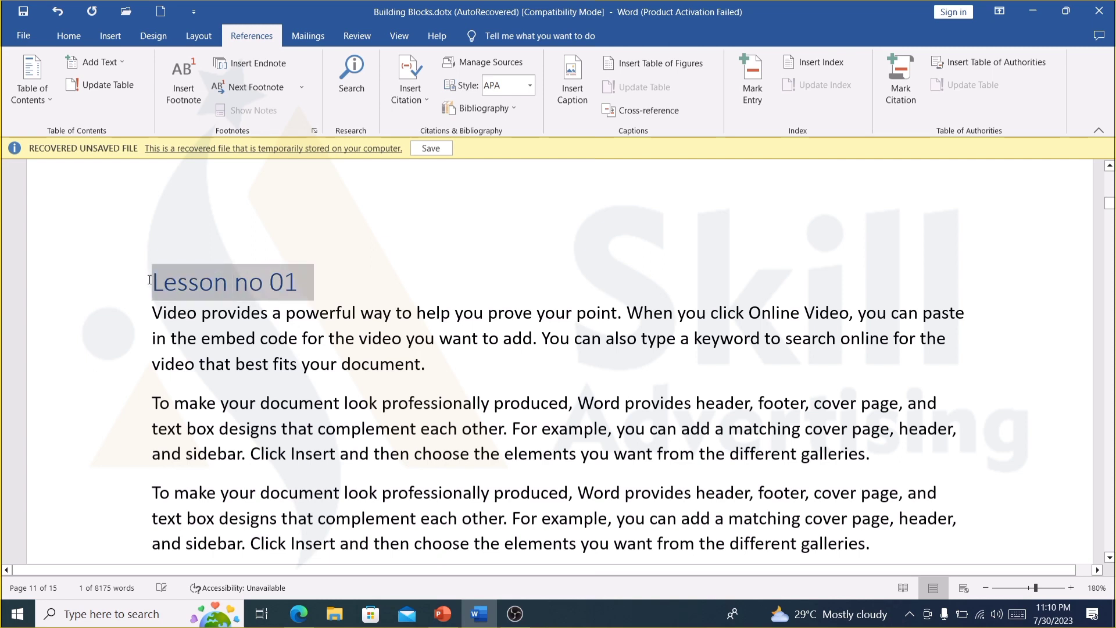
{"action": "left_click", "coordinate": [117, 64]}
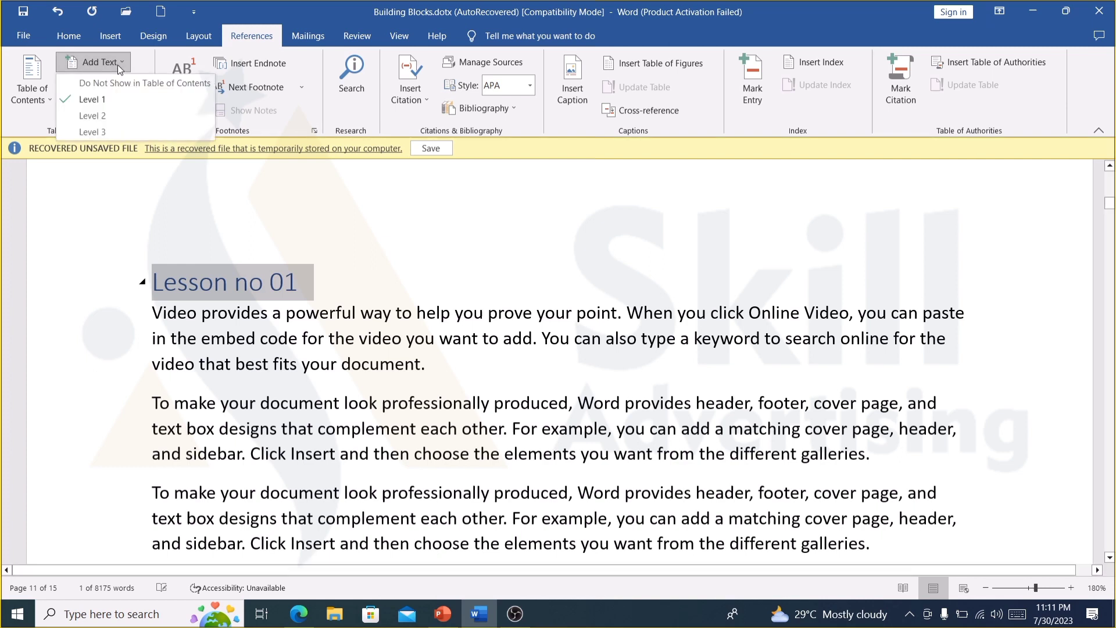
{"action": "left_click", "coordinate": [118, 116]}
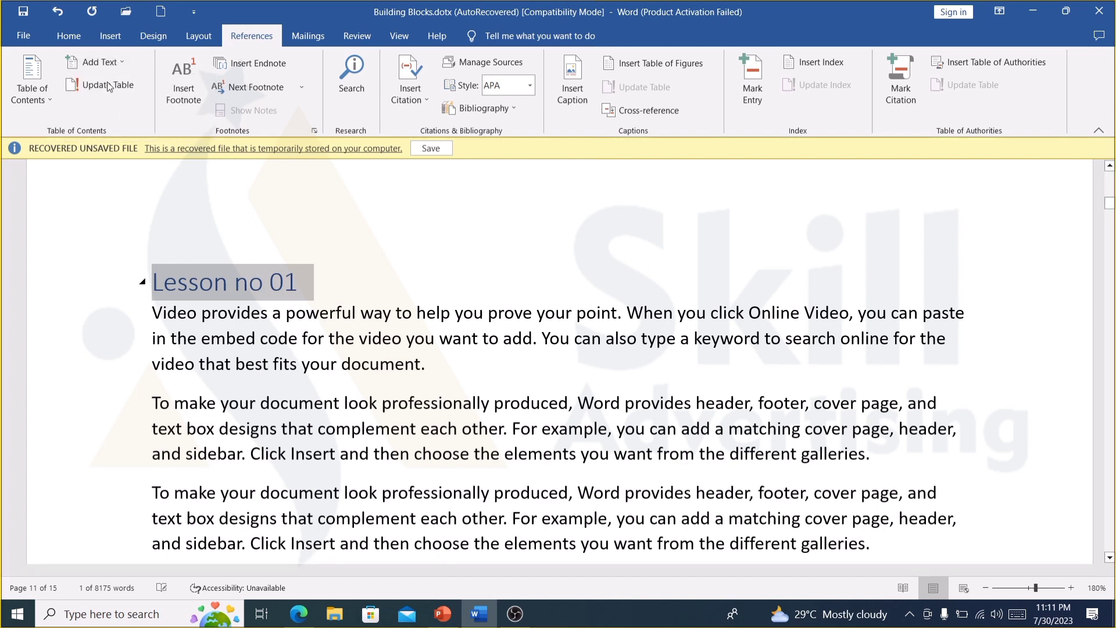
{"action": "left_click", "coordinate": [98, 66]}
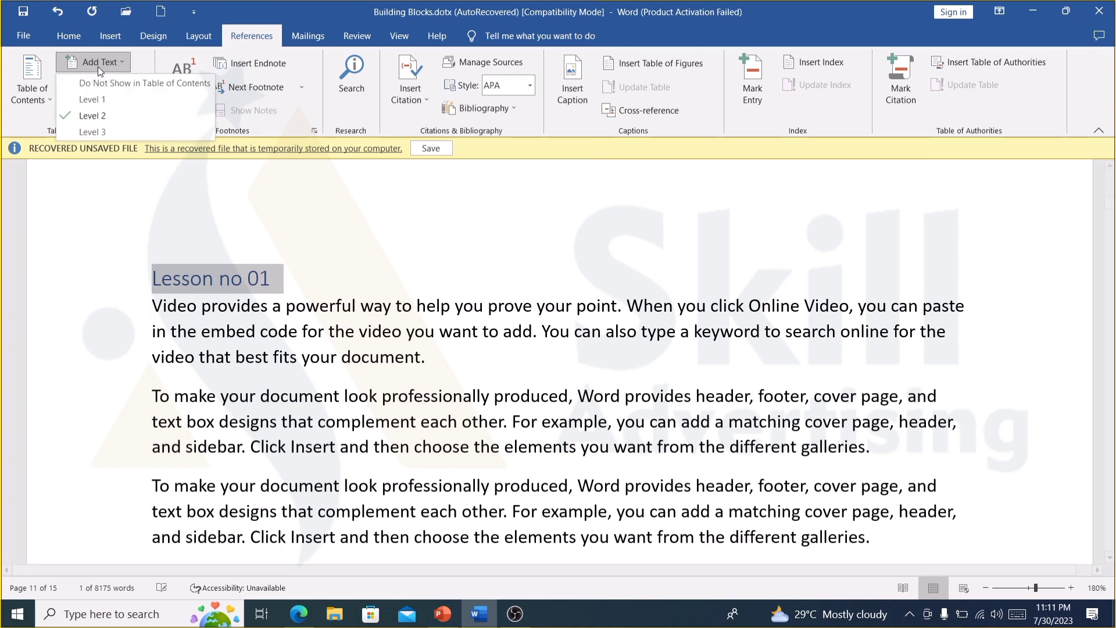
{"action": "left_click", "coordinate": [104, 129]}
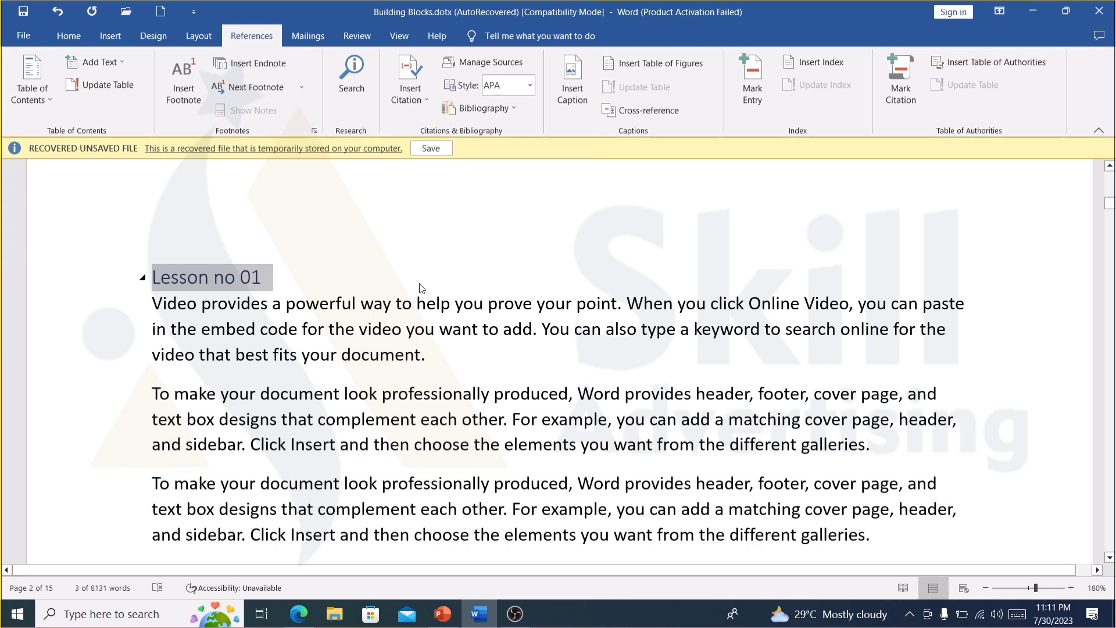
- Insert a footnote after the word 'point' in the Lesson no 01 paragraph
{"action": "left_click_drag", "start_coordinate": [619, 301], "coordinate": [588, 302]}
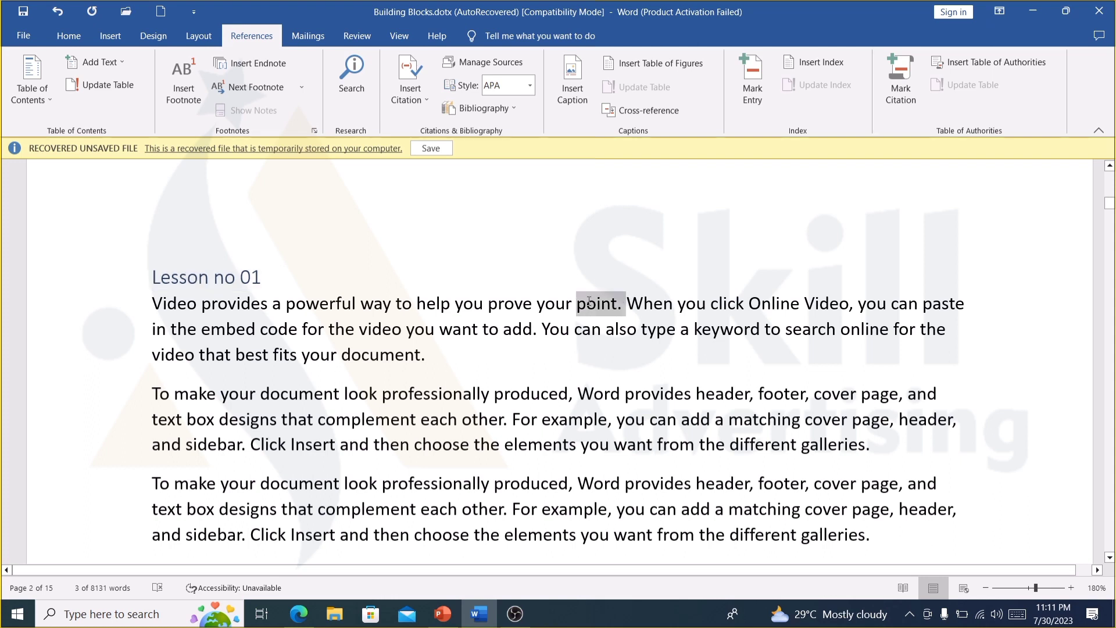
{"action": "left_click", "coordinate": [586, 302]}
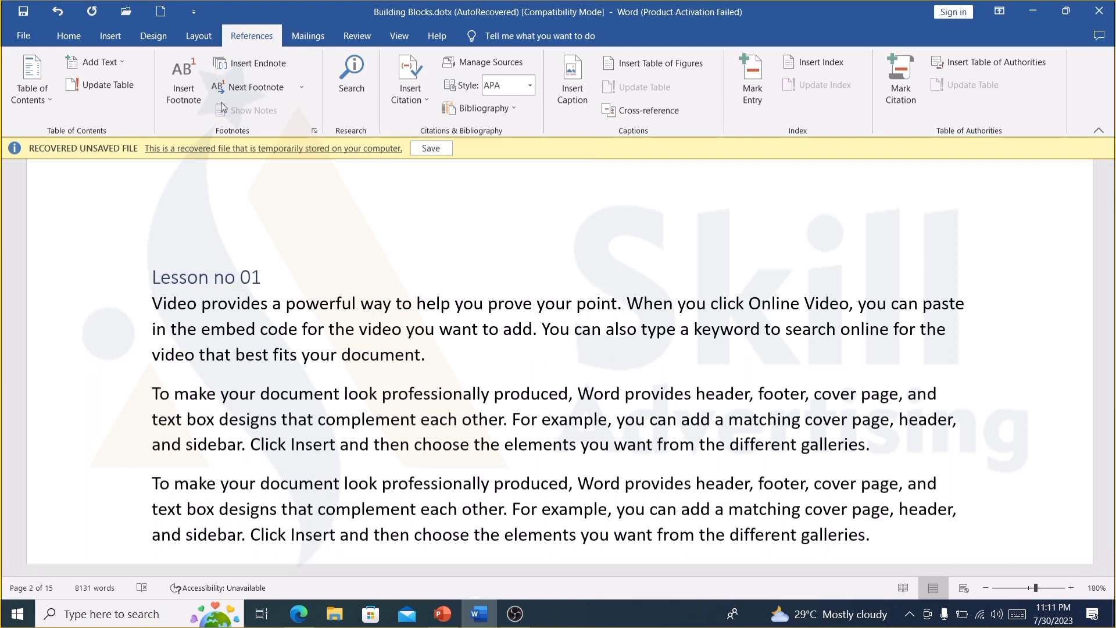
{"action": "left_click", "coordinate": [187, 94]}
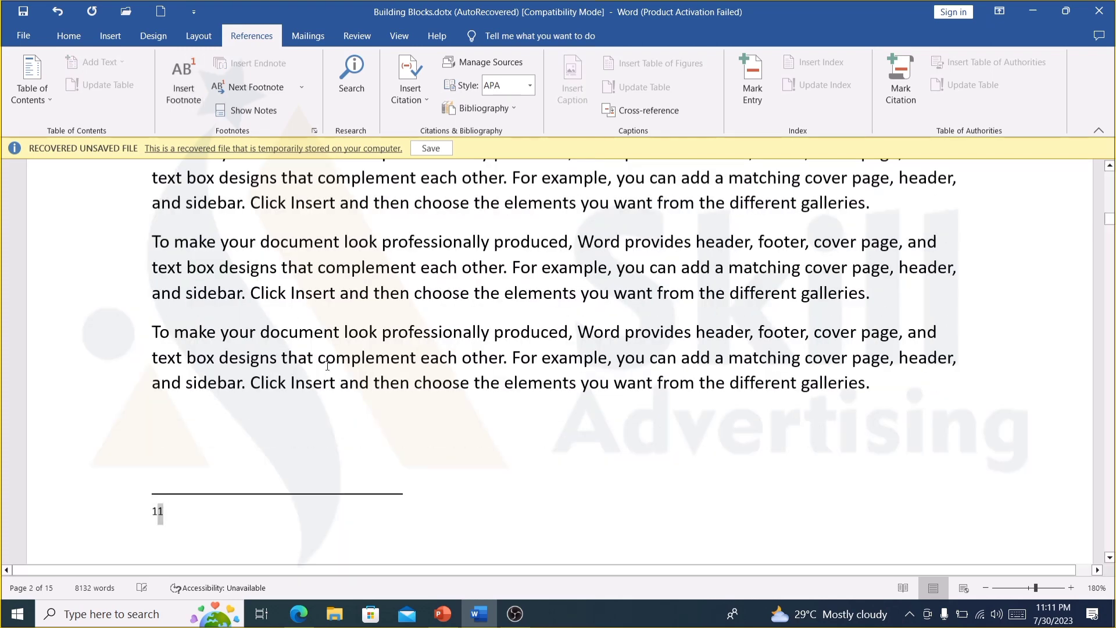
- Type 'dots' as footnote 1's text at the bottom of page 2
{"action": "scroll", "coordinate": [599, 315], "scroll_direction": "up", "scroll_amount": 3}
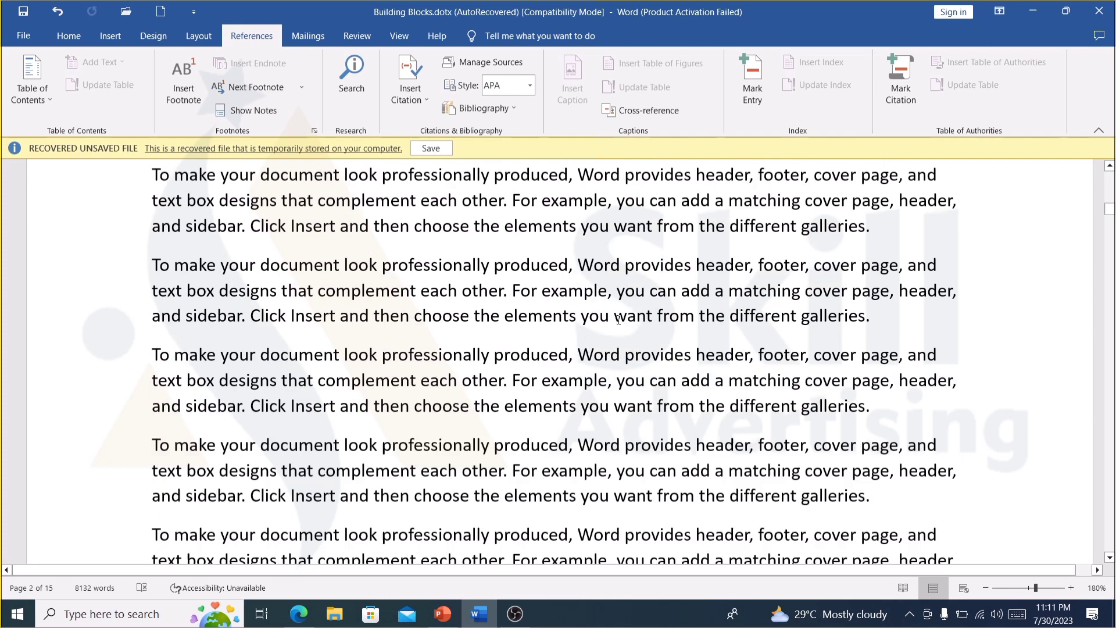
{"action": "scroll", "coordinate": [598, 314], "scroll_direction": "up", "scroll_amount": 5}
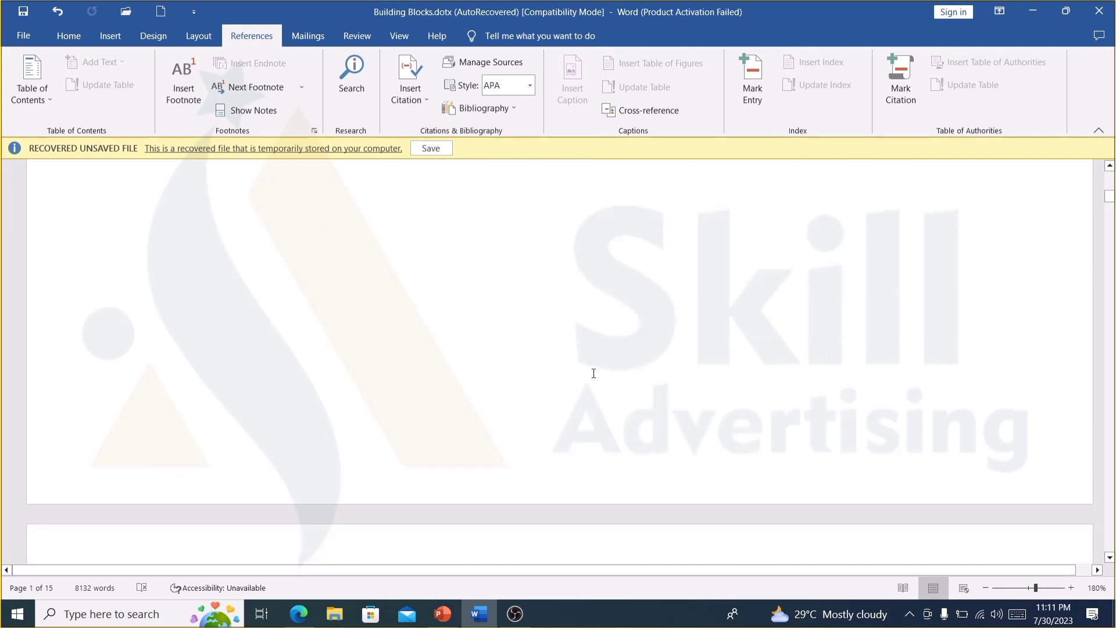
{"action": "scroll", "coordinate": [573, 315], "scroll_direction": "down", "scroll_amount": 1}
{"action": "scroll", "coordinate": [546, 320], "scroll_direction": "down", "scroll_amount": 2}
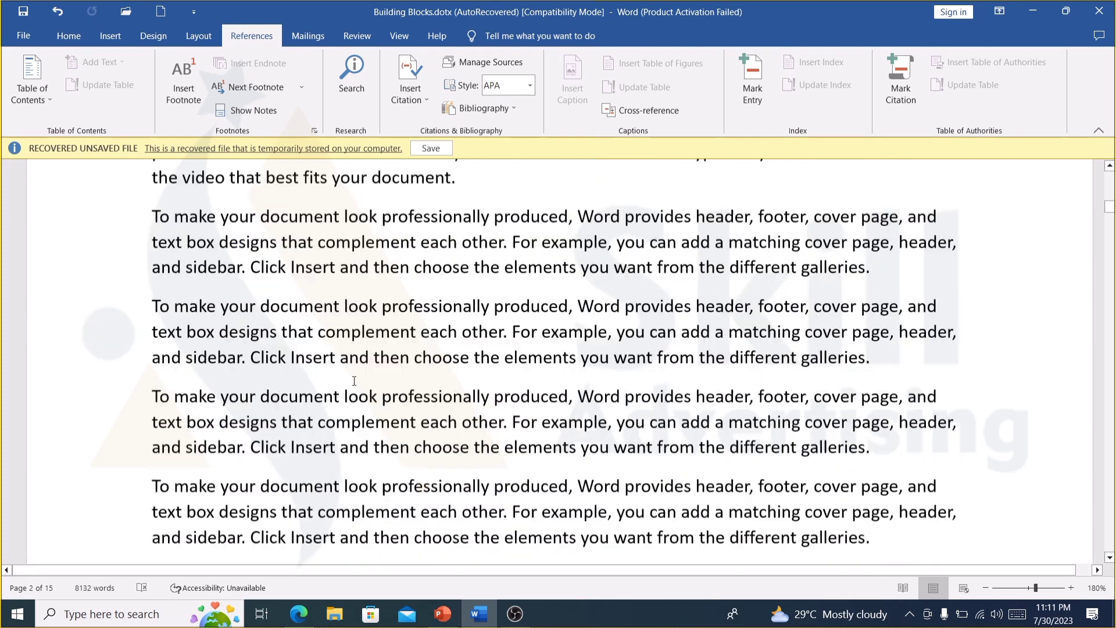
{"action": "scroll", "coordinate": [407, 361], "scroll_direction": "down", "scroll_amount": 2}
{"action": "scroll", "coordinate": [262, 383], "scroll_direction": "down", "scroll_amount": 2}
{"action": "scroll", "coordinate": [241, 347], "scroll_direction": "down", "scroll_amount": 2}
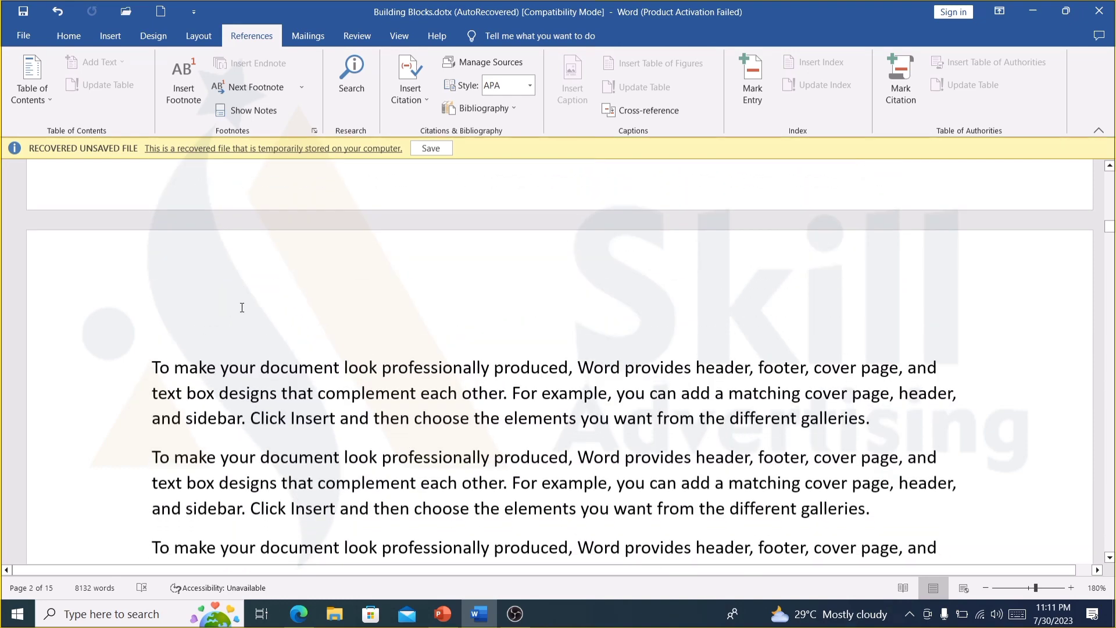
{"action": "scroll", "coordinate": [242, 302], "scroll_direction": "up", "scroll_amount": 3}
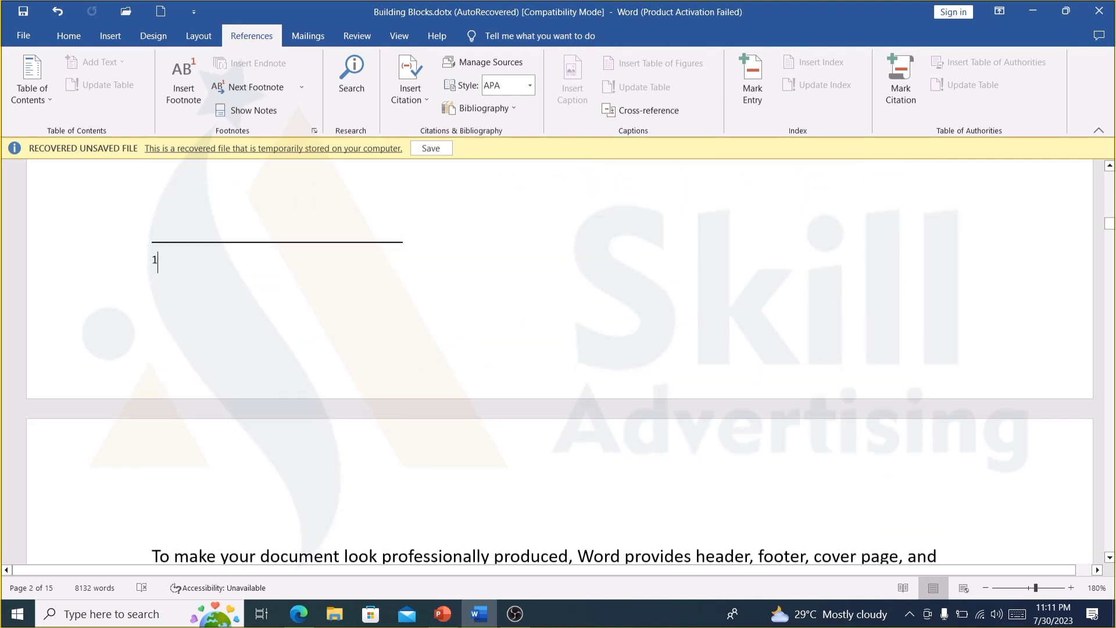
{"action": "type", "text": "dots"}
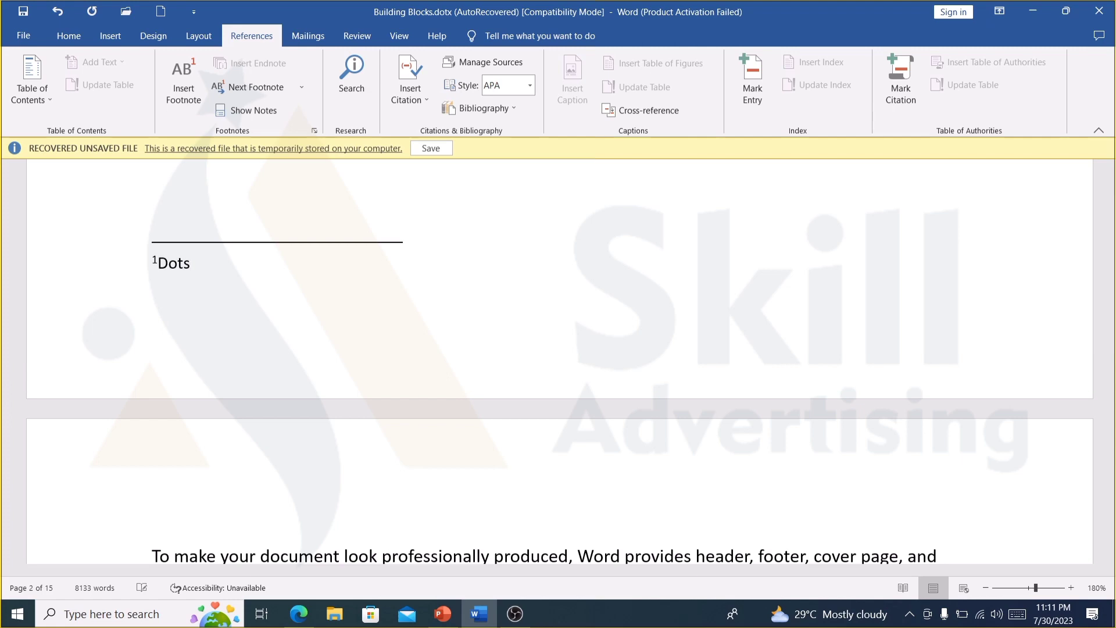
{"action": "scroll", "coordinate": [389, 326], "scroll_direction": "down", "scroll_amount": 5}
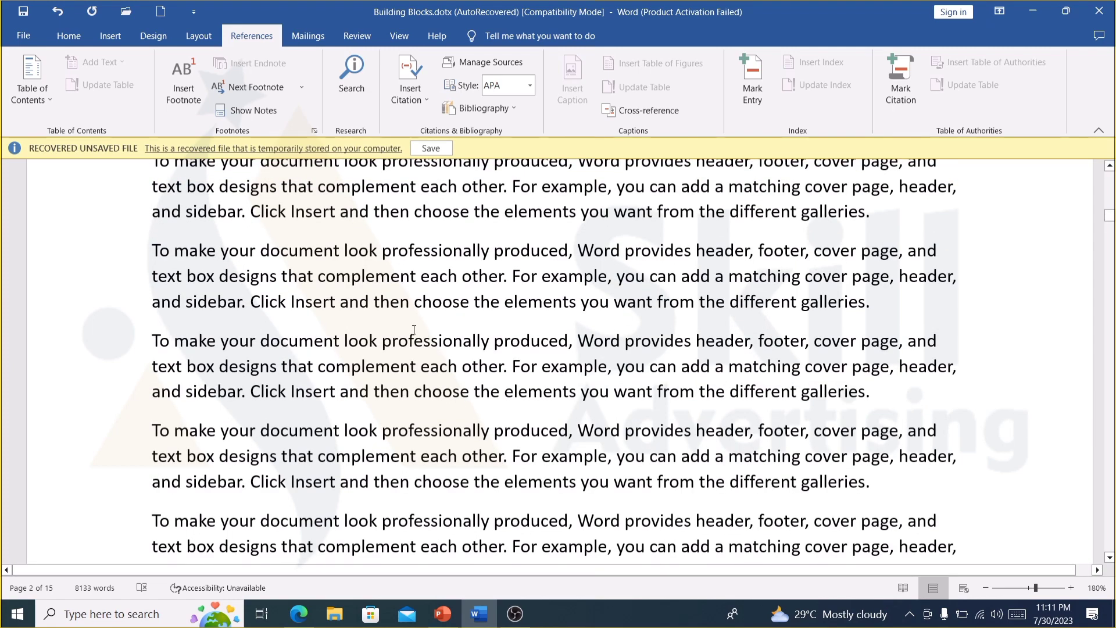
{"action": "scroll", "coordinate": [347, 299], "scroll_direction": "up", "scroll_amount": 2}
{"action": "scroll", "coordinate": [347, 299], "scroll_direction": "up", "scroll_amount": 2}
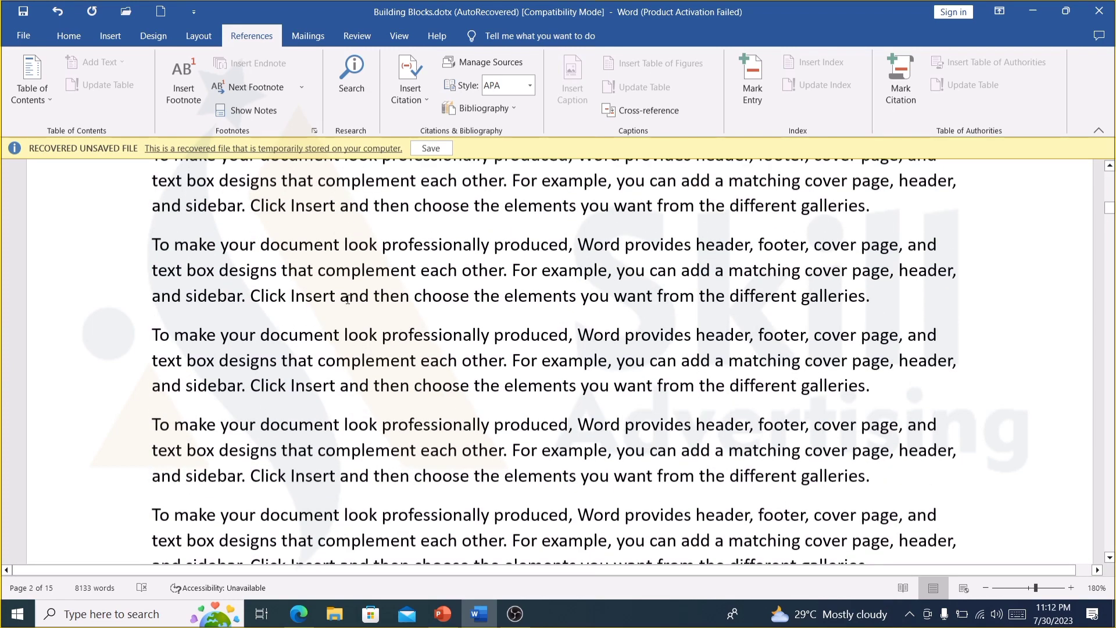
{"action": "scroll", "coordinate": [347, 298], "scroll_direction": "up", "scroll_amount": 3}
{"action": "scroll", "coordinate": [347, 299], "scroll_direction": "up", "scroll_amount": 2}
{"action": "scroll", "coordinate": [347, 299], "scroll_direction": "up", "scroll_amount": 2}
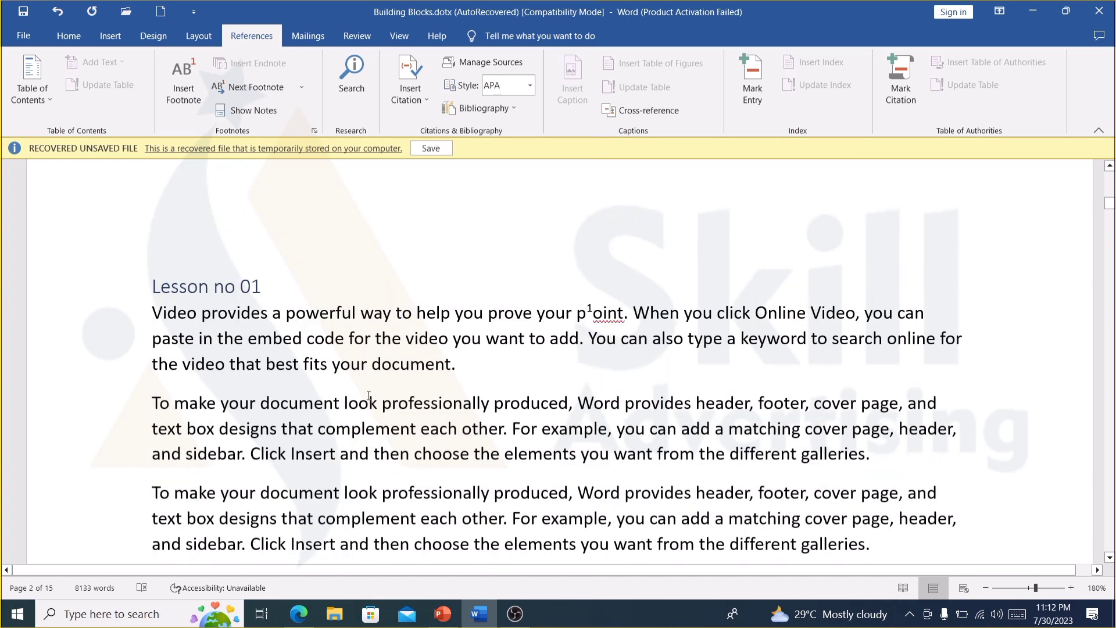
- Insert a footnote reading 'files' after the word 'document', keeping it lowercase
{"action": "left_click_drag", "start_coordinate": [373, 365], "coordinate": [457, 367]}
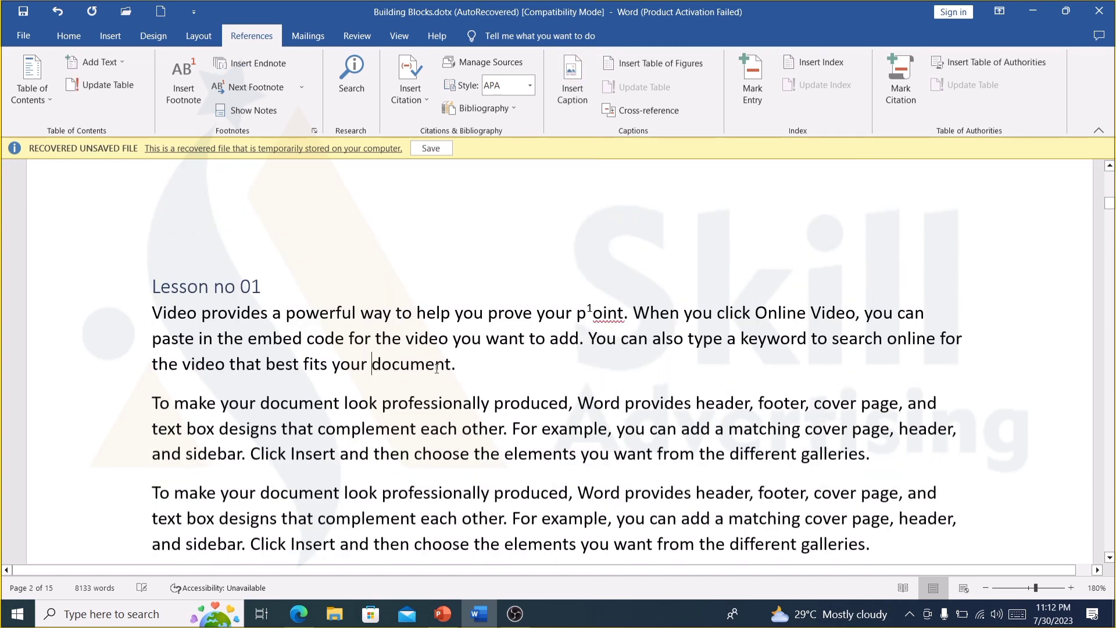
{"action": "left_click", "coordinate": [190, 81]}
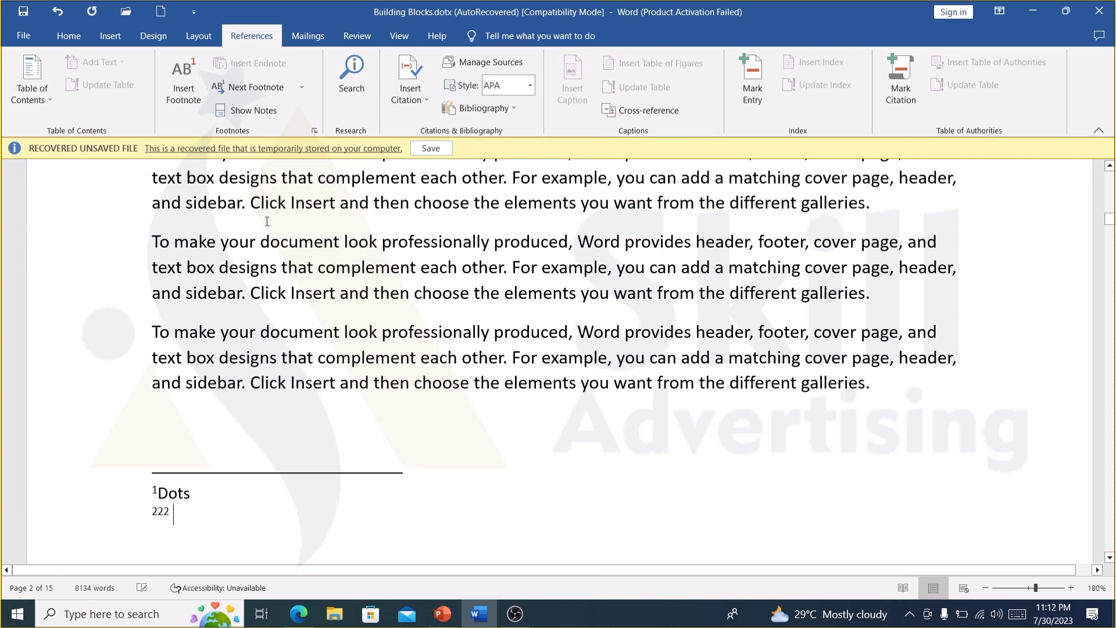
{"action": "key", "text": "BackSpace"}
{"action": "key", "text": "BackSpace"}
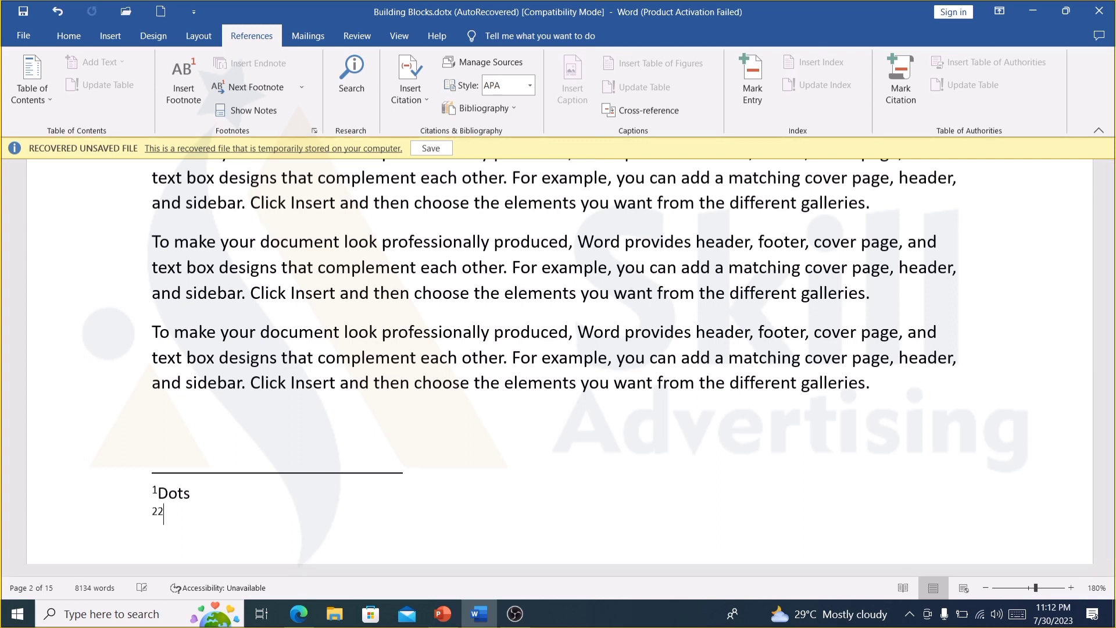
{"action": "key", "text": "BackSpace"}
{"action": "type", "text": "files"}
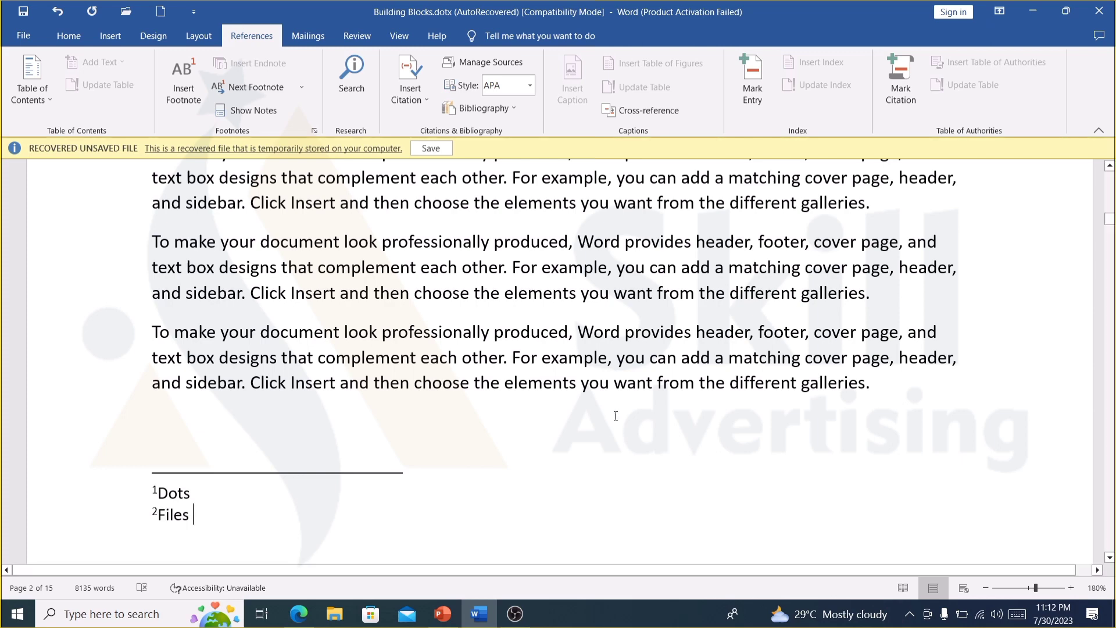
{"action": "scroll", "coordinate": [616, 416], "scroll_direction": "up", "scroll_amount": 5}
{"action": "scroll", "coordinate": [615, 416], "scroll_direction": "up", "scroll_amount": 3}
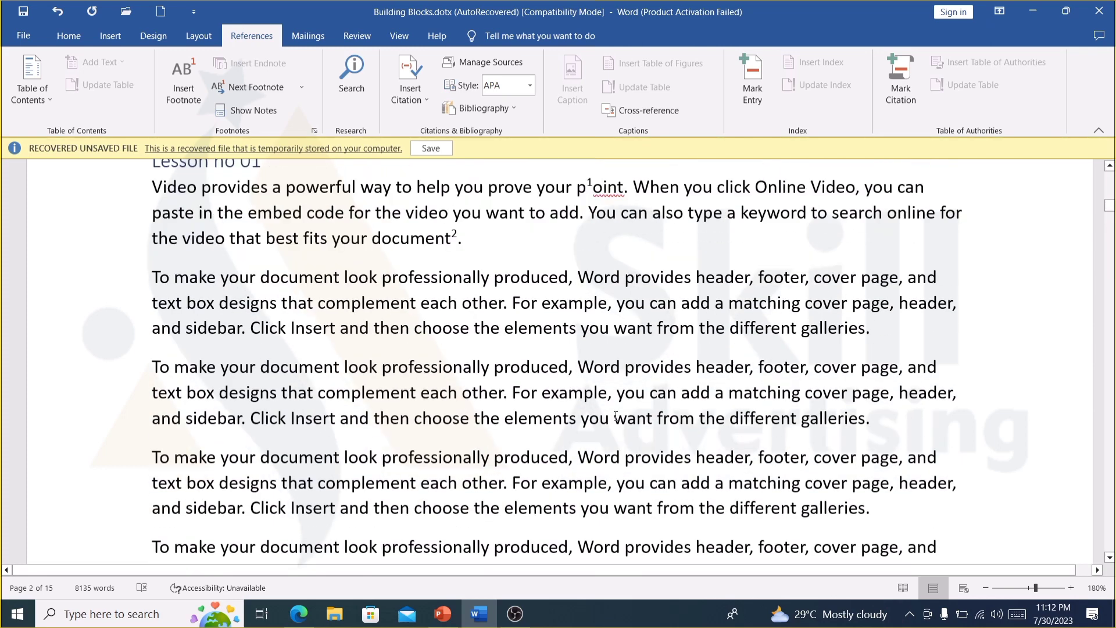
{"action": "key", "text": "ctrl+z"}
- Insert a third footnote reading 'top' after the word 'header'
{"action": "left_click_drag", "start_coordinate": [748, 276], "coordinate": [696, 277]}
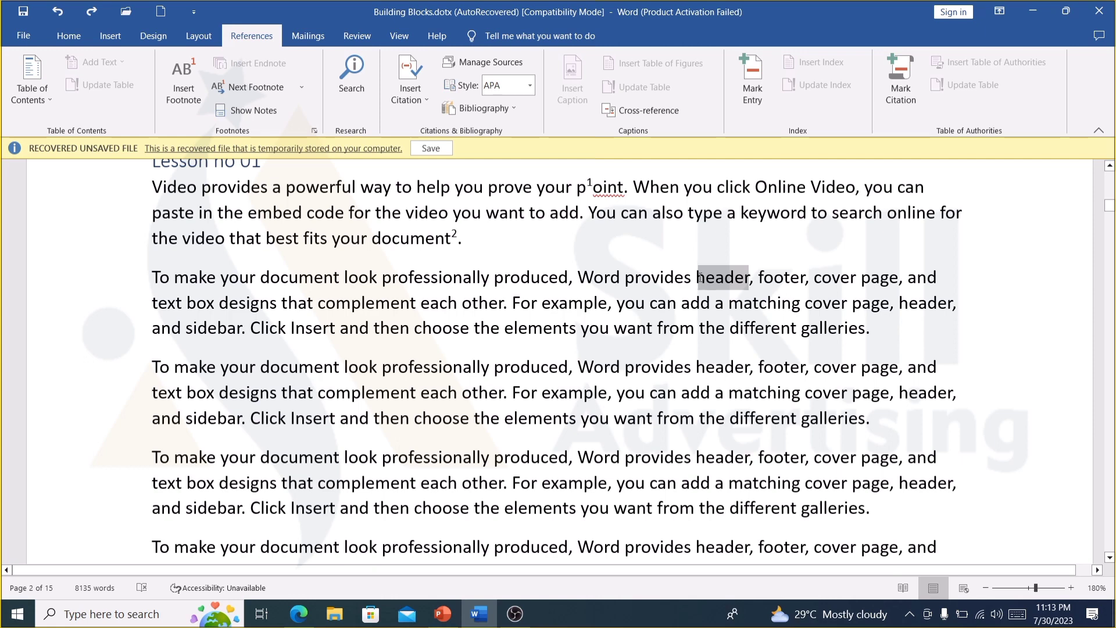
{"action": "left_click", "coordinate": [197, 100]}
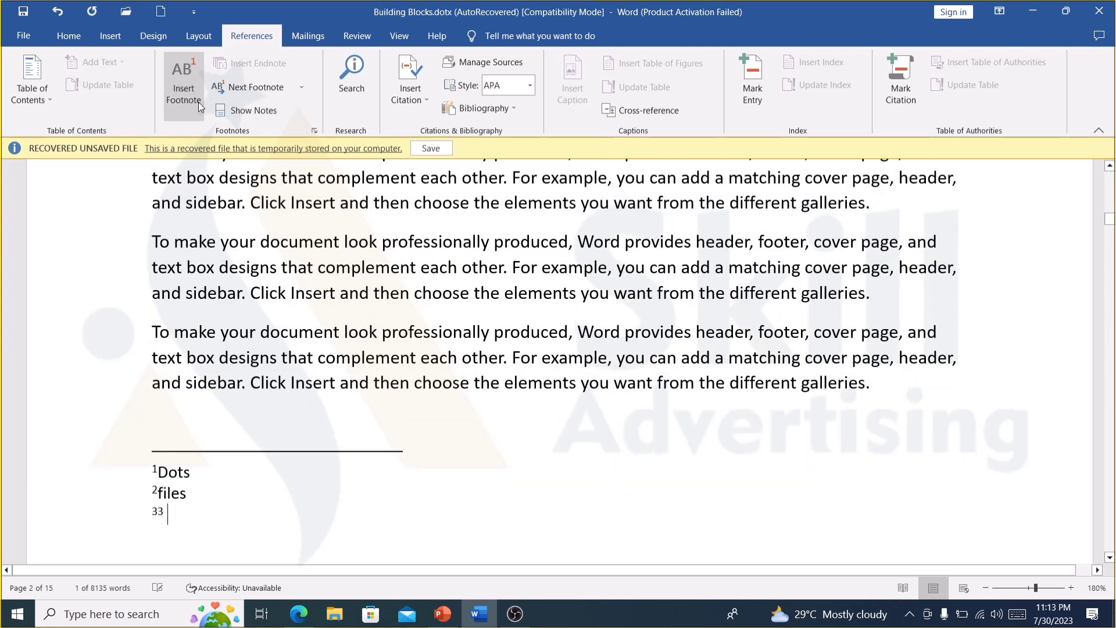
{"action": "key", "text": "shift+Left"}
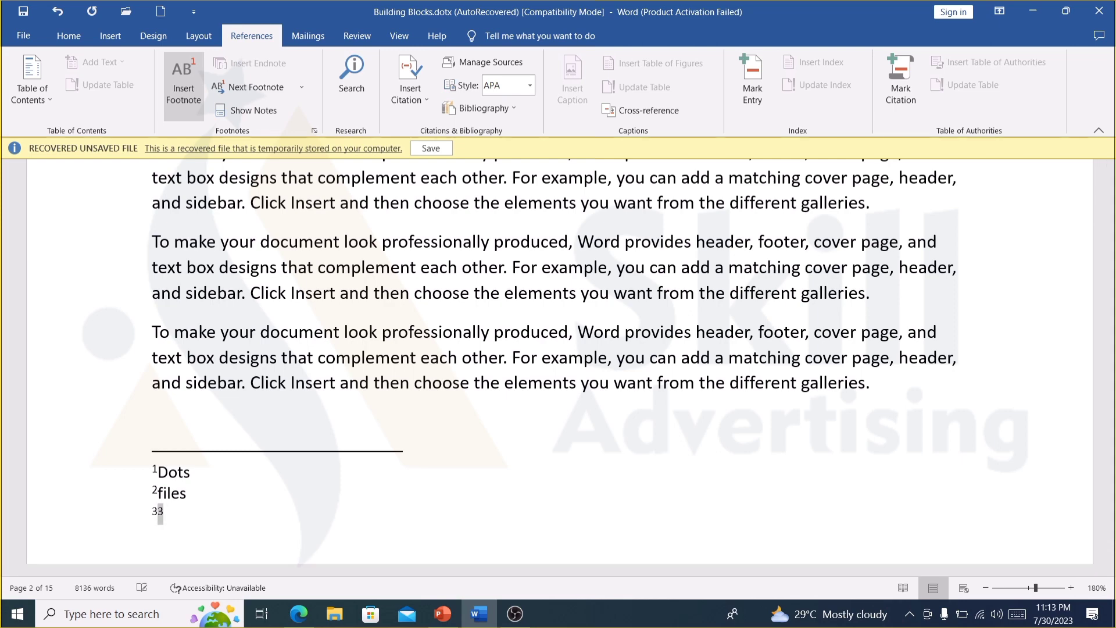
{"action": "key", "text": "BackSpace"}
{"action": "type", "text": "top"}
{"action": "scroll", "coordinate": [723, 416], "scroll_direction": "up", "scroll_amount": 5}
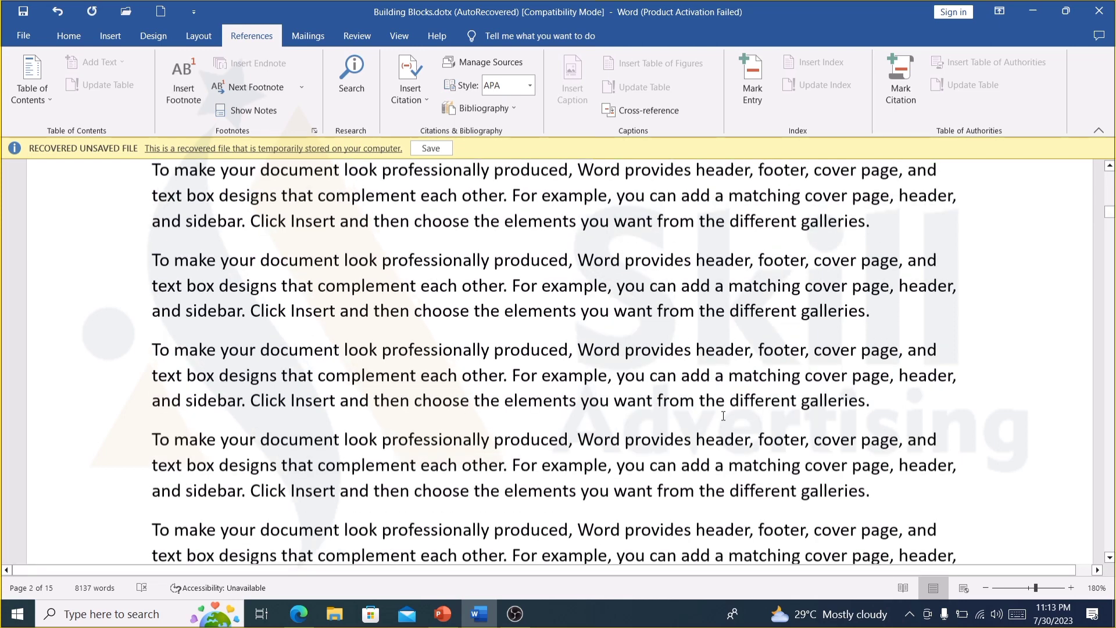
{"action": "scroll", "coordinate": [723, 415], "scroll_direction": "up", "scroll_amount": 5}
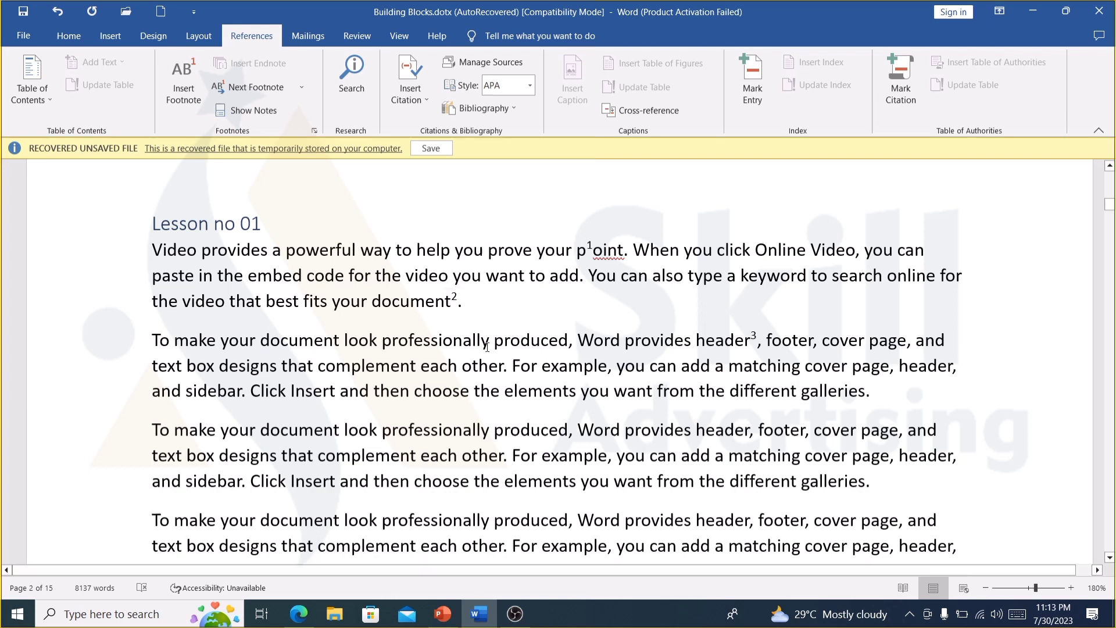
- Add an endnote reading 'gre' after the word 'professionally'
{"action": "left_click_drag", "start_coordinate": [463, 342], "coordinate": [382, 342]}
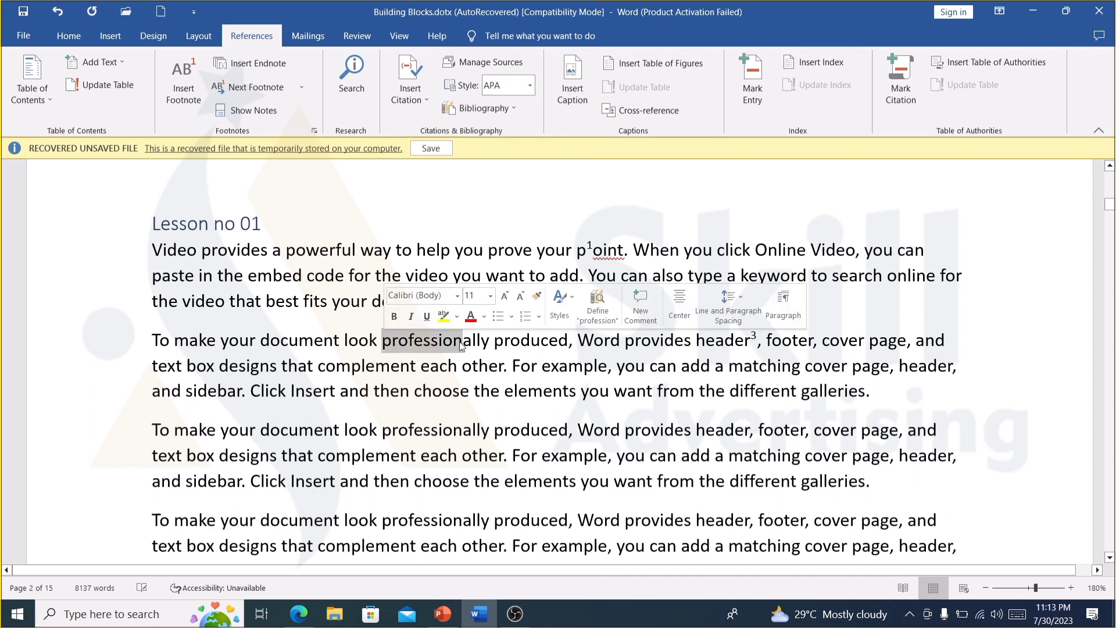
{"action": "left_click_drag", "start_coordinate": [481, 344], "coordinate": [486, 345]}
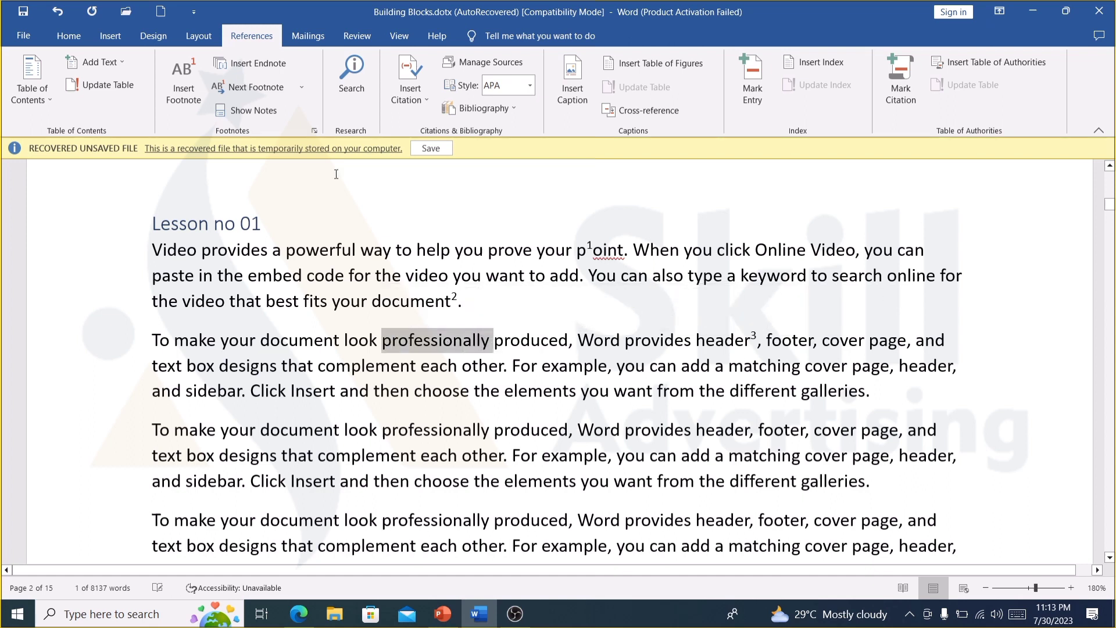
{"action": "left_click", "coordinate": [256, 68]}
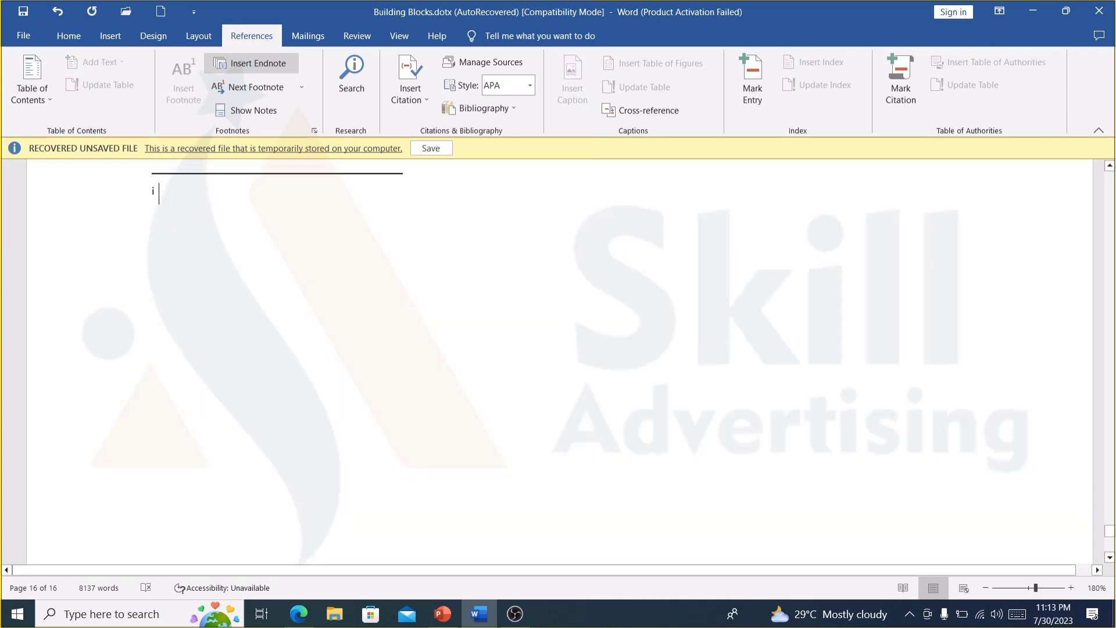
{"action": "type", "text": "gre"}
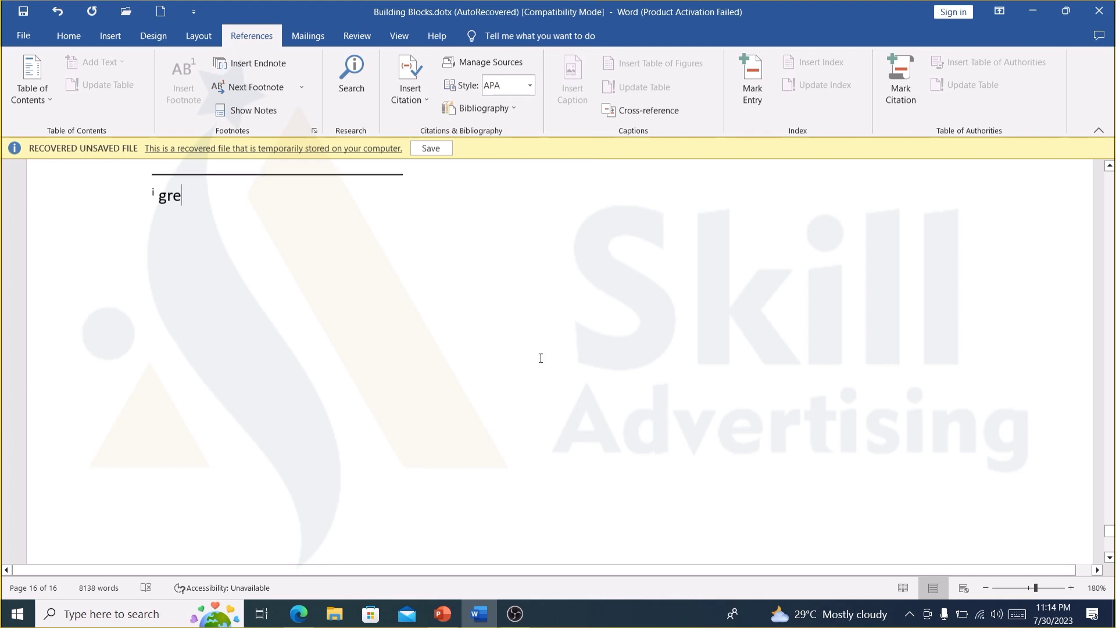
{"action": "scroll", "coordinate": [540, 358], "scroll_direction": "up", "scroll_amount": 3}
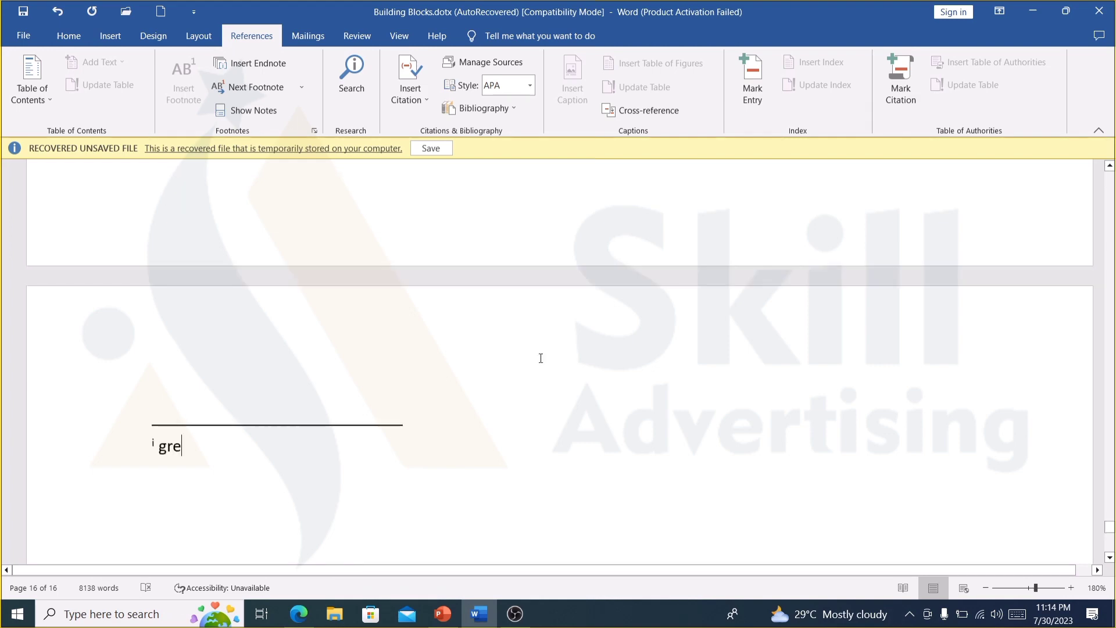
{"action": "scroll", "coordinate": [541, 358], "scroll_direction": "up", "scroll_amount": 5}
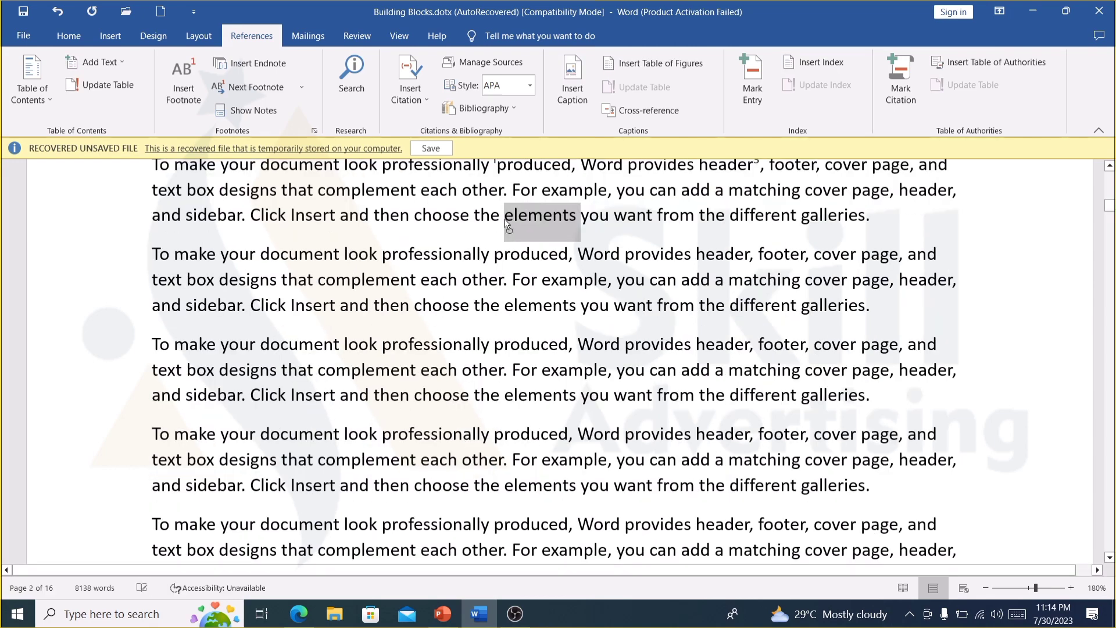
- Insert a second endnote anchored after the word 'elements'
{"action": "left_click", "coordinate": [505, 220]}
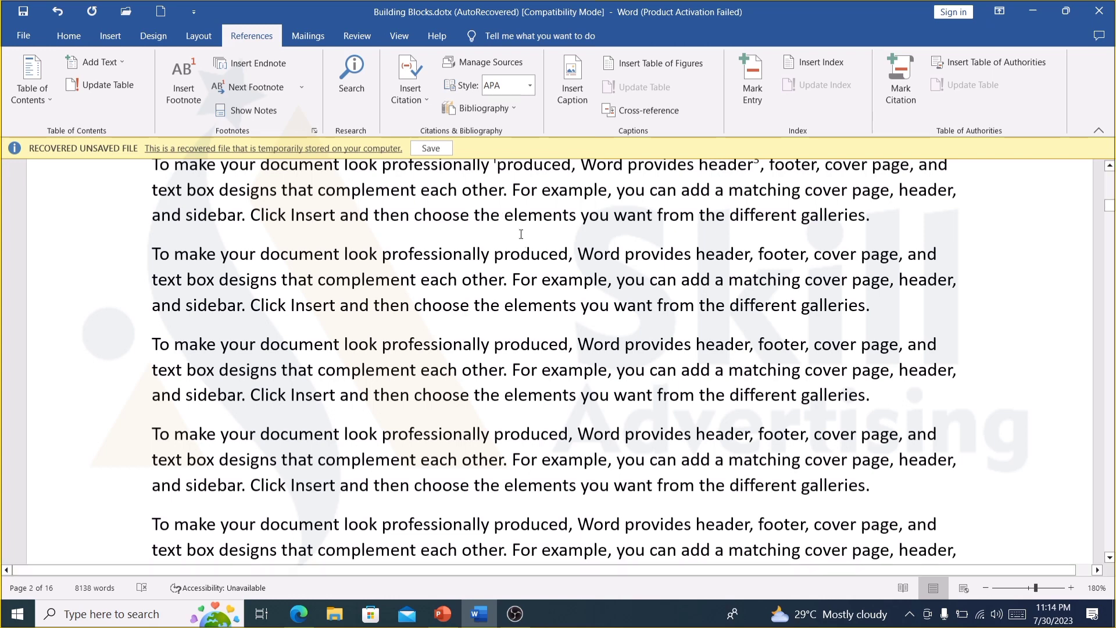
{"action": "double_click", "coordinate": [564, 219]}
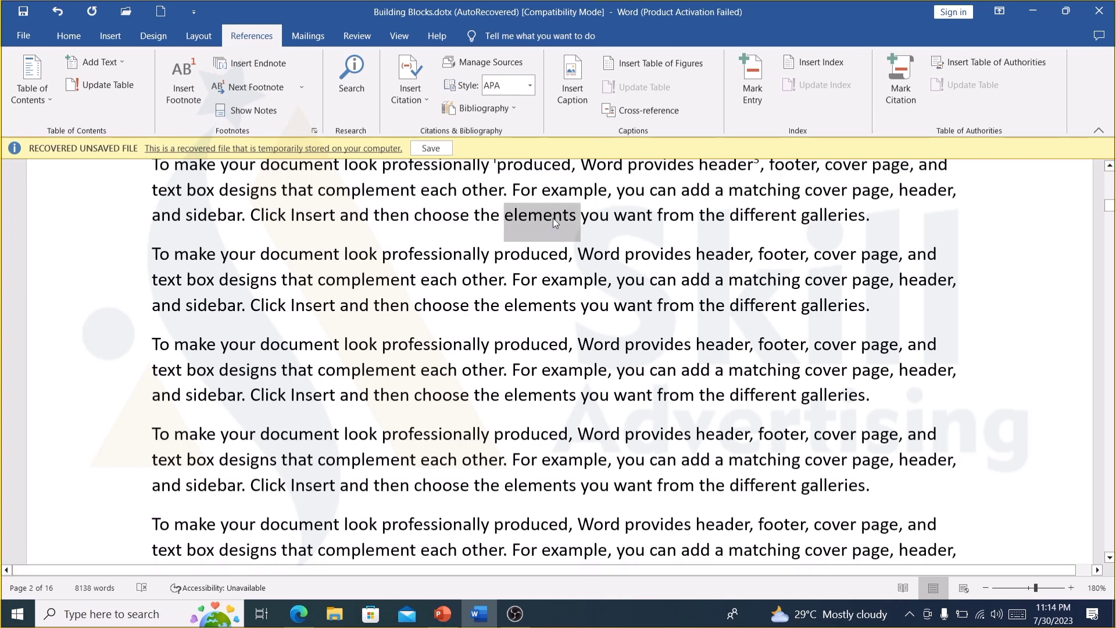
{"action": "left_click", "coordinate": [243, 64]}
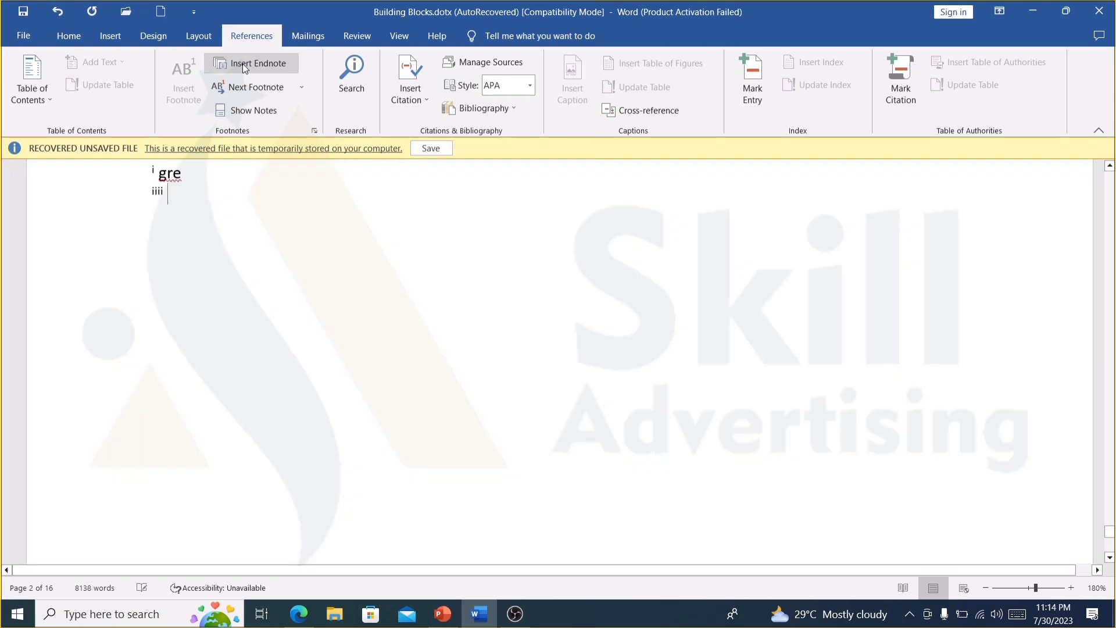
- Type 'dfdfg' as the text of the 'elements' endnote
{"action": "type", "text": "dfdfg"}
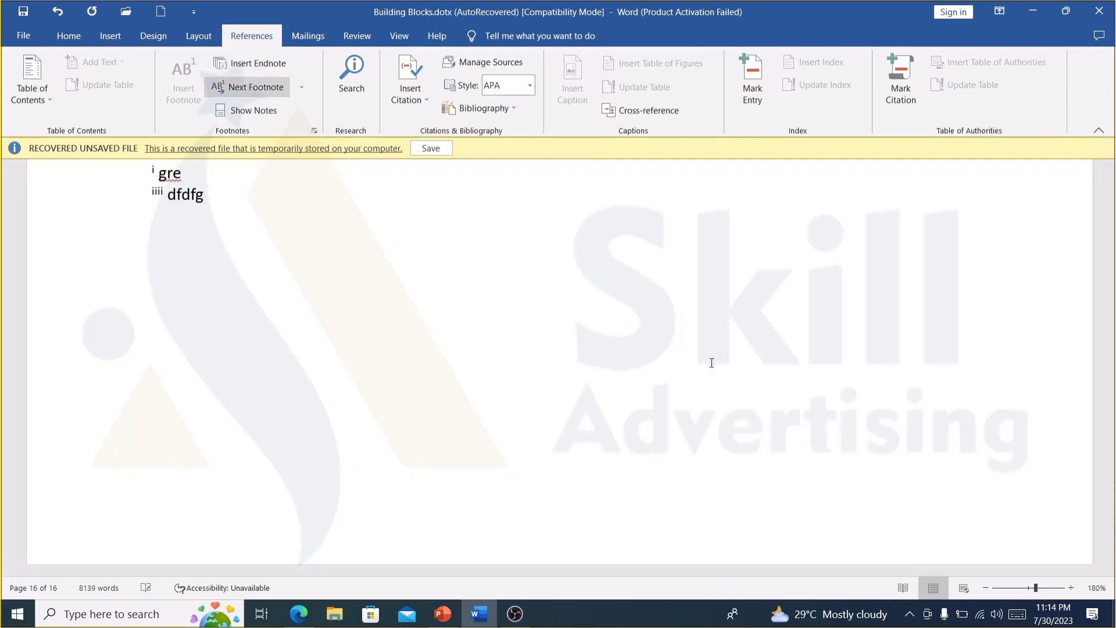
{"action": "scroll", "coordinate": [711, 363], "scroll_direction": "up", "scroll_amount": 2}
{"action": "scroll", "coordinate": [713, 366], "scroll_direction": "up", "scroll_amount": 5}
{"action": "scroll", "coordinate": [716, 378], "scroll_direction": "up", "scroll_amount": 3}
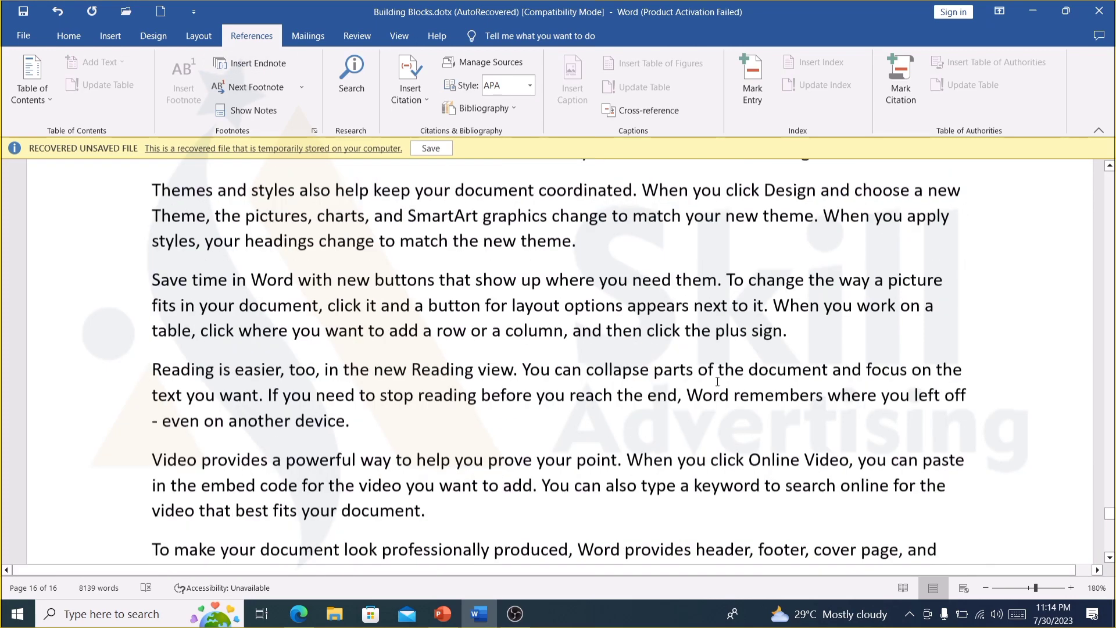
{"action": "scroll", "coordinate": [717, 381], "scroll_direction": "up", "scroll_amount": 3}
{"action": "scroll", "coordinate": [718, 381], "scroll_direction": "up", "scroll_amount": 3}
{"action": "scroll", "coordinate": [716, 379], "scroll_direction": "up", "scroll_amount": 3}
{"action": "scroll", "coordinate": [981, 411], "scroll_direction": "up", "scroll_amount": 5}
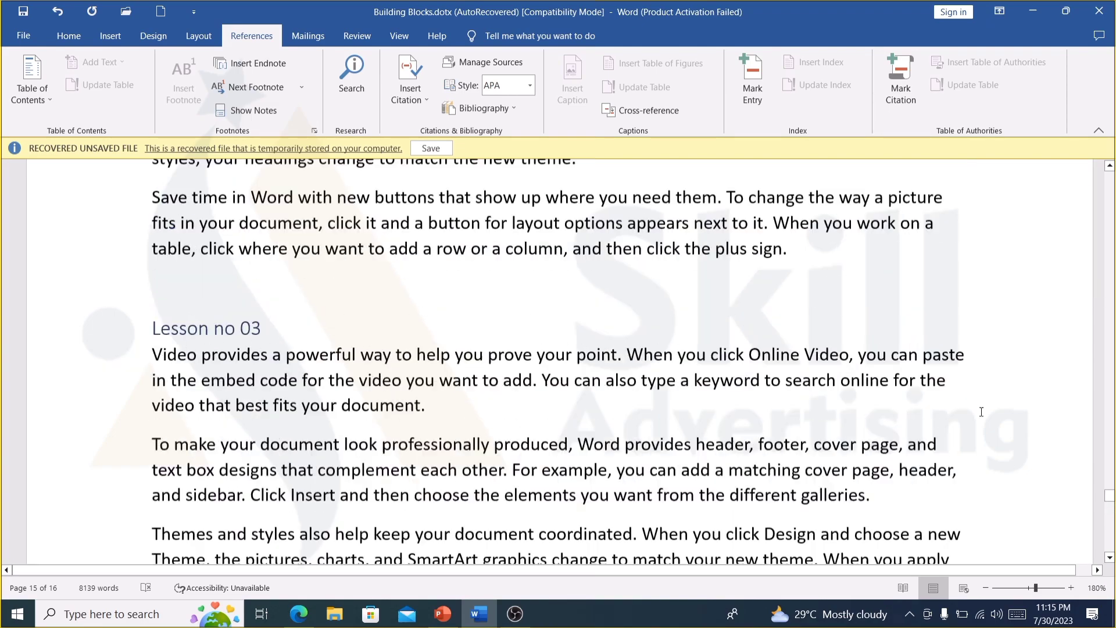
{"action": "scroll", "coordinate": [981, 412], "scroll_direction": "up", "scroll_amount": 3}
{"action": "scroll", "coordinate": [930, 407], "scroll_direction": "up", "scroll_amount": 3}
{"action": "scroll", "coordinate": [872, 401], "scroll_direction": "up", "scroll_amount": 3}
{"action": "scroll", "coordinate": [809, 391], "scroll_direction": "up", "scroll_amount": 3}
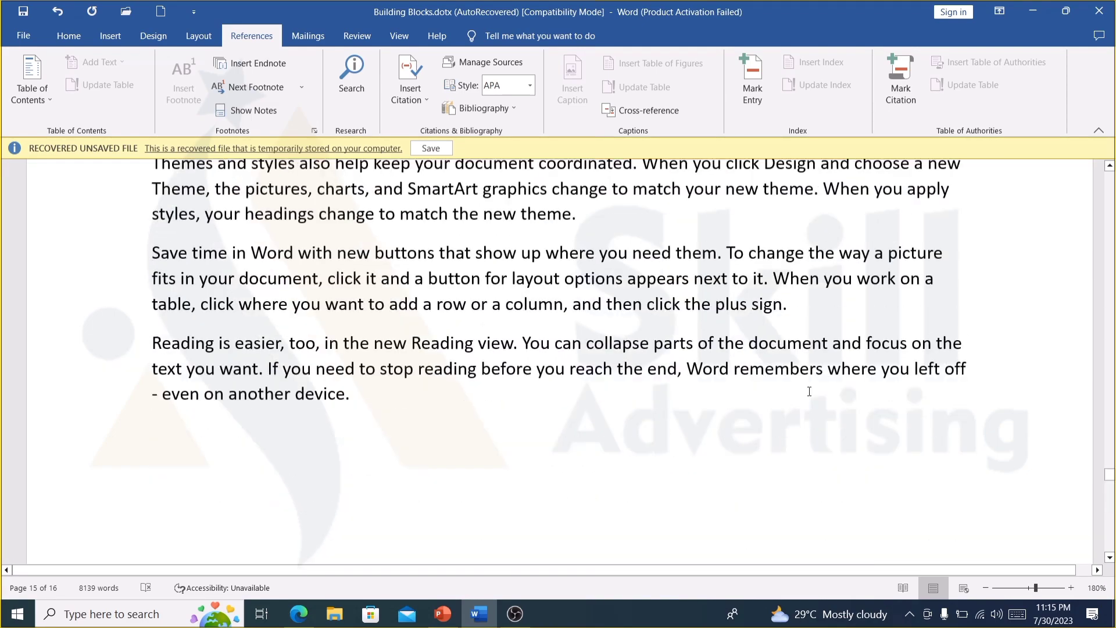
{"action": "scroll", "coordinate": [809, 391], "scroll_direction": "up", "scroll_amount": 5}
{"action": "scroll", "coordinate": [1113, 491], "scroll_direction": "up", "scroll_amount": 4}
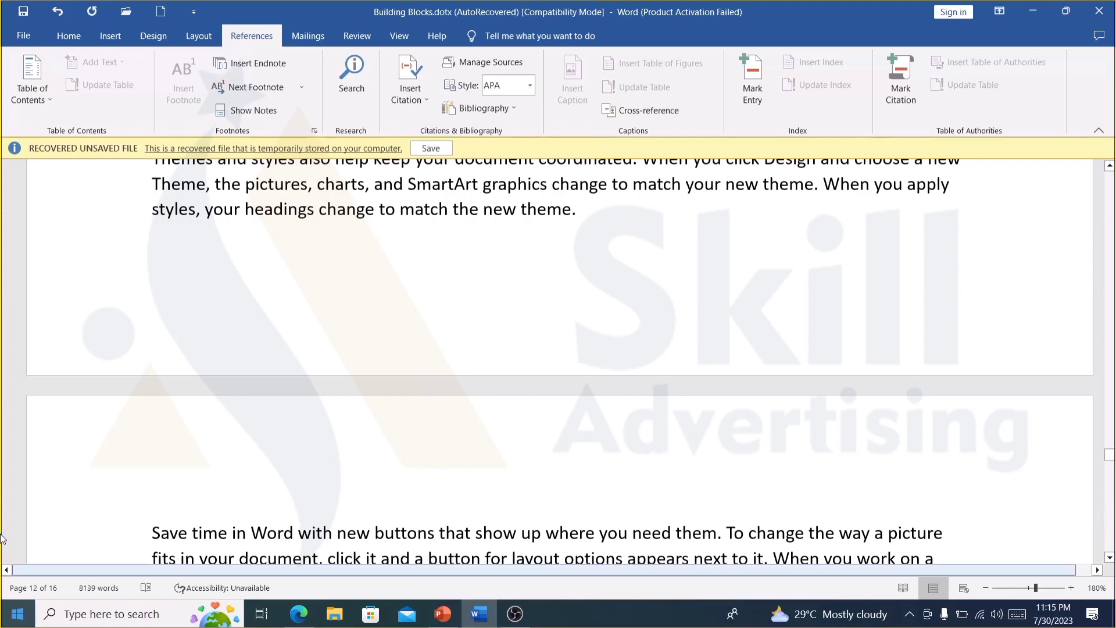
- Remove the stray pasted text from the Themes paragraph
{"action": "left_click", "coordinate": [731, 499]}
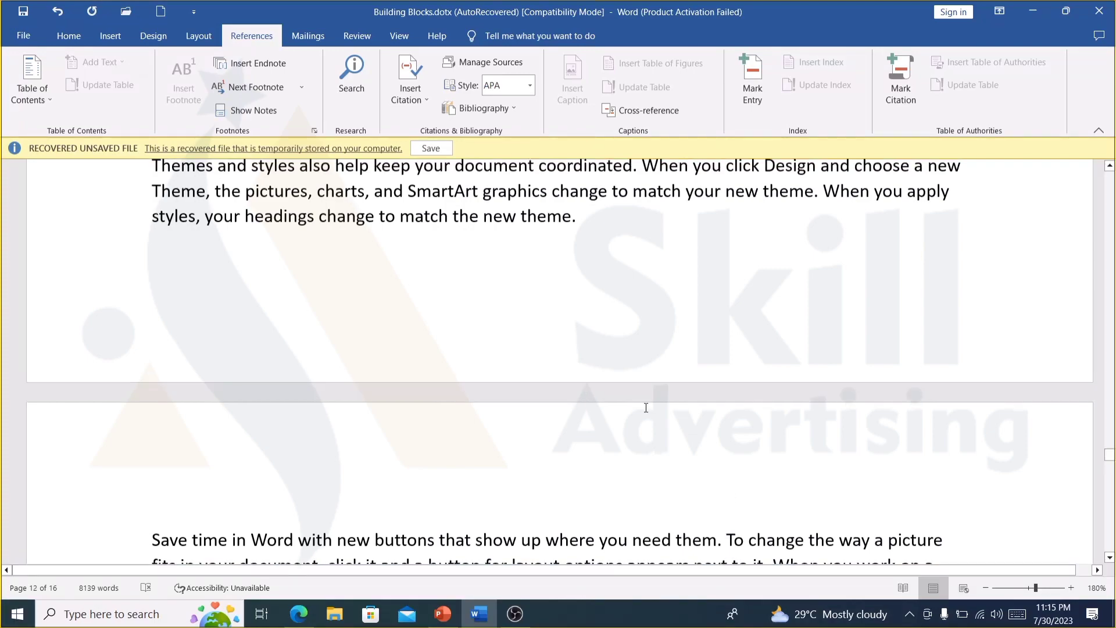
{"action": "scroll", "coordinate": [731, 499], "scroll_direction": "up", "scroll_amount": 10}
{"action": "type", "text": "To make your document look professionally produced, Word provides header, footer, cover page, and text box designs that complement each other. For example, you can add a matching cover page, header, and sidebar. Click Insert and then choose the elements you want from the different galleries."}
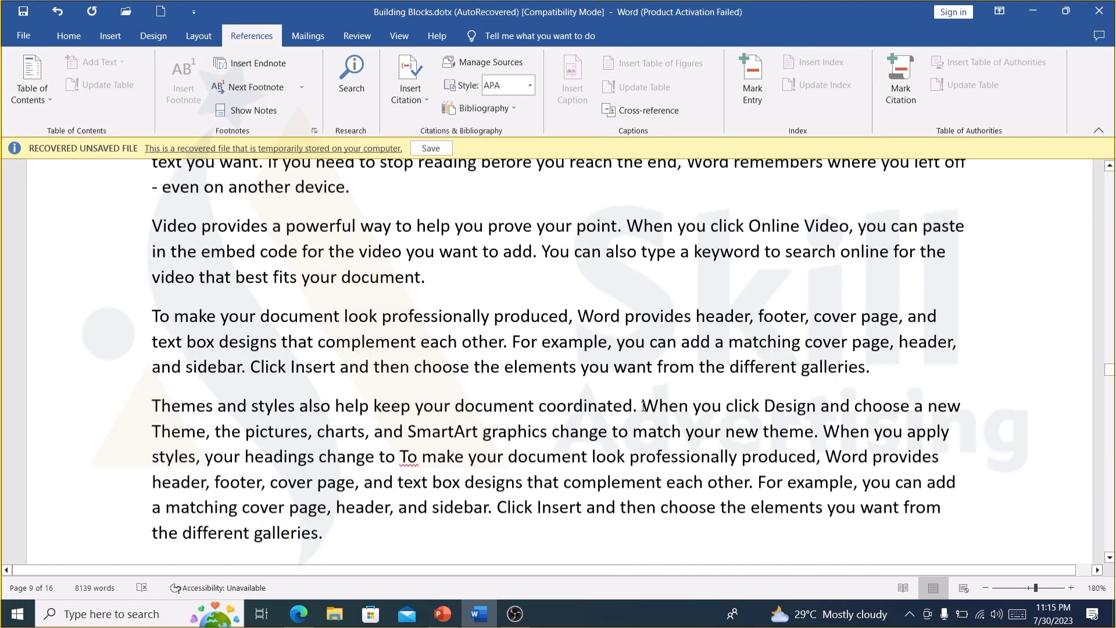
{"action": "key", "text": "ctrl+z"}
{"action": "key", "text": "ctrl+z"}
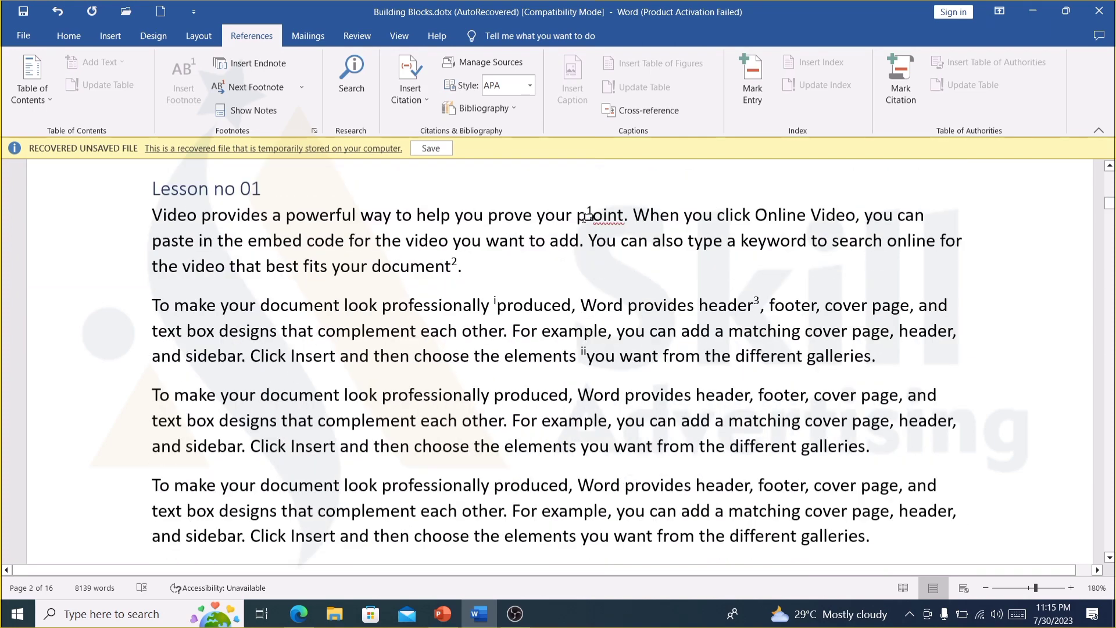
- Step forward through the footnote references, then back to the first one
{"action": "left_click", "coordinate": [250, 87]}
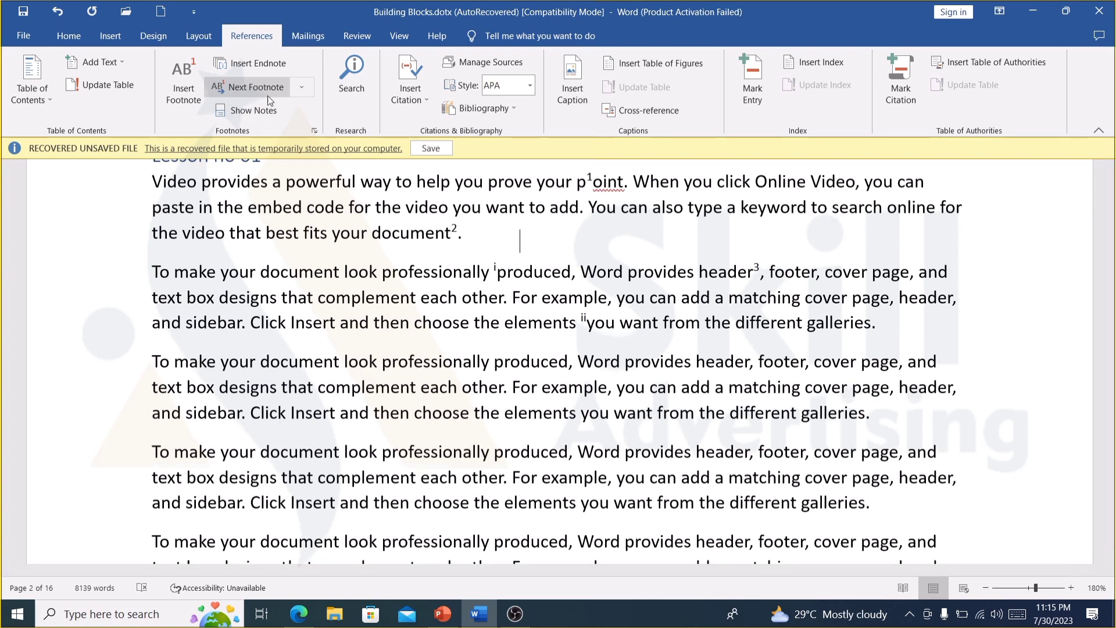
{"action": "left_click", "coordinate": [267, 90]}
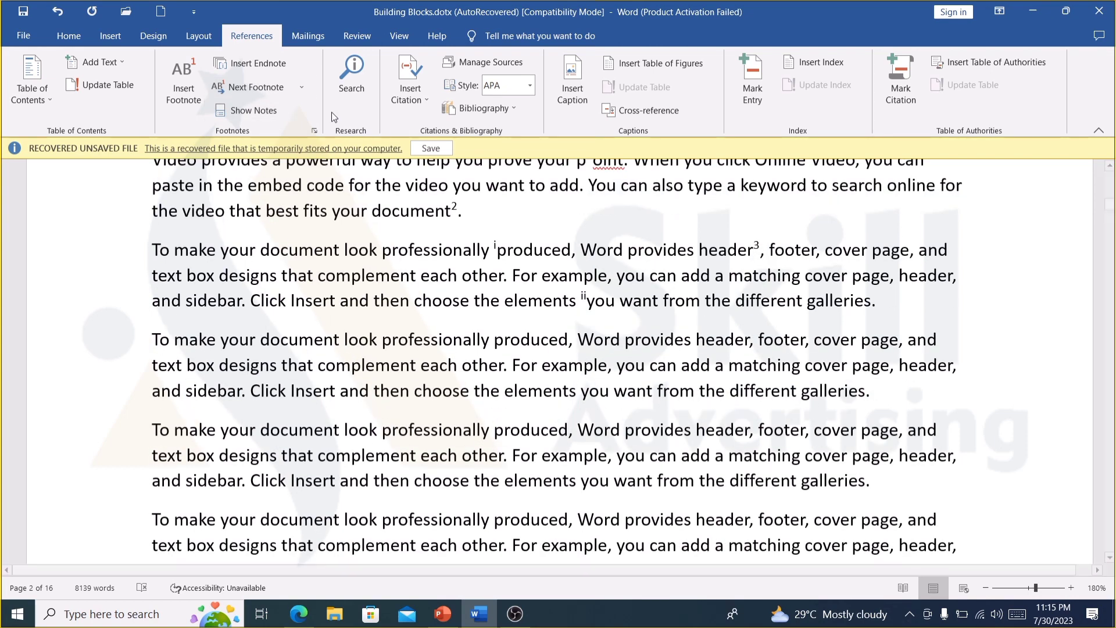
{"action": "left_click", "coordinate": [300, 87]}
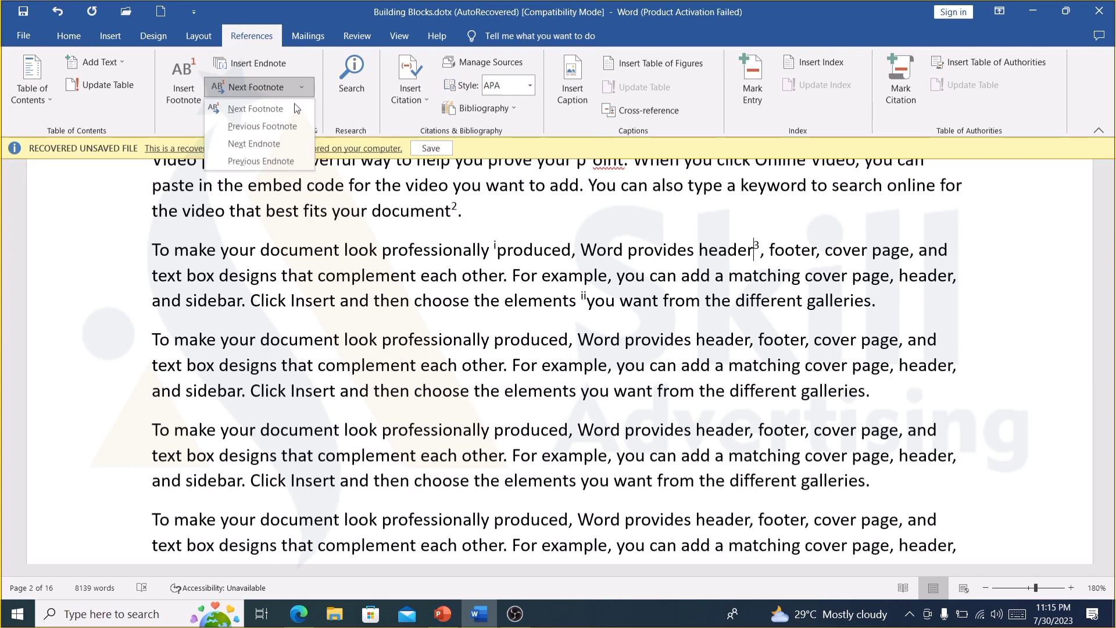
{"action": "left_click", "coordinate": [283, 124]}
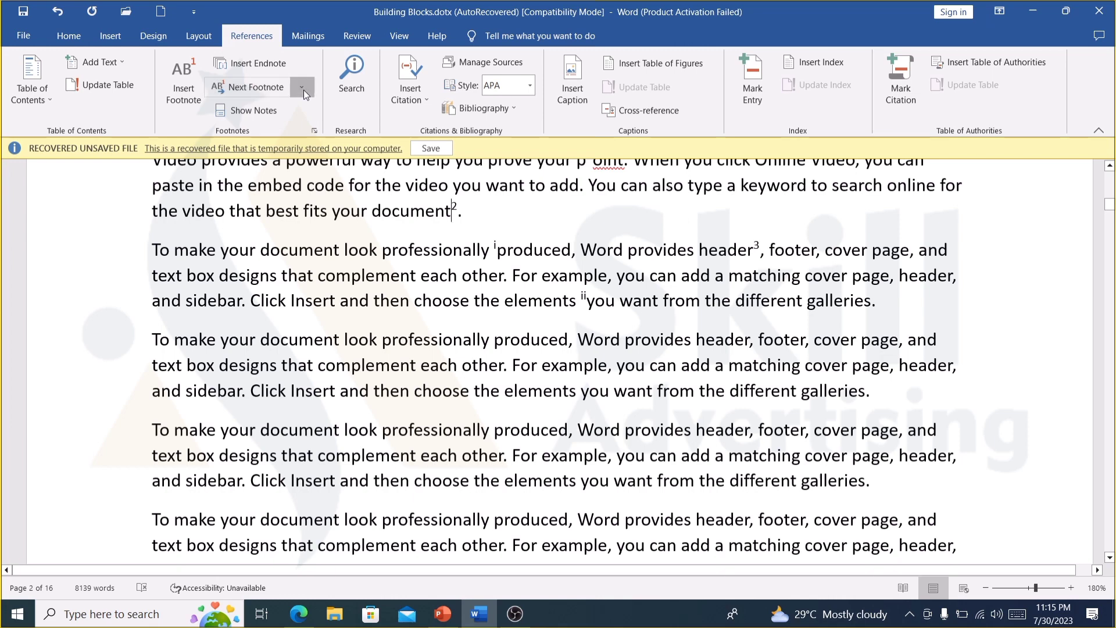
{"action": "left_click", "coordinate": [301, 86]}
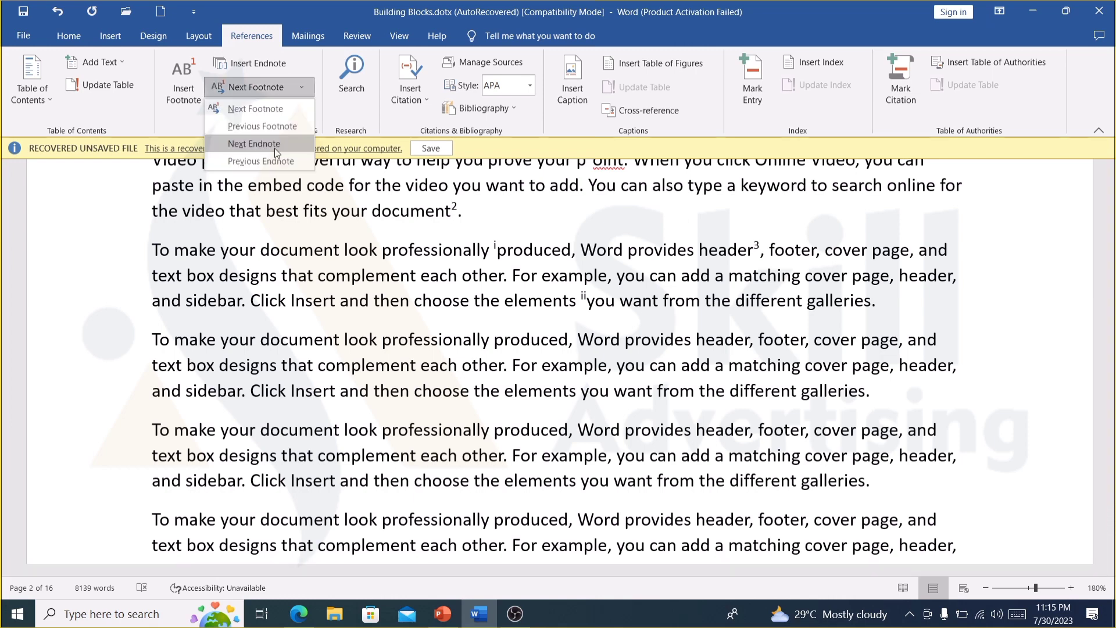
{"action": "left_click", "coordinate": [275, 134]}
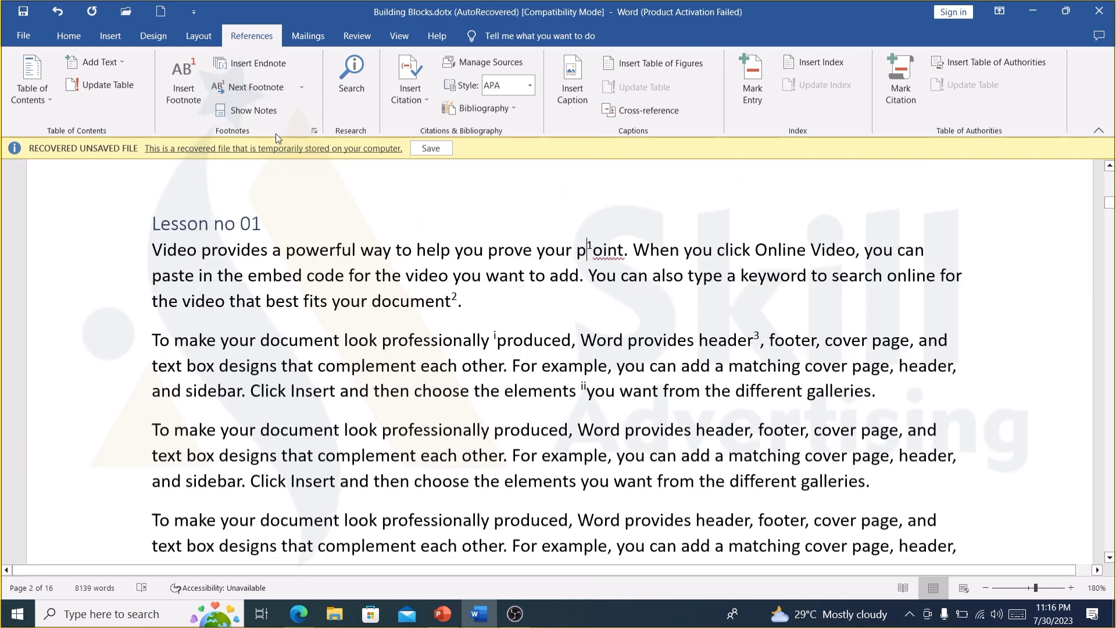
- Move between the endnote references, ending on endnote i
{"action": "left_click", "coordinate": [301, 83]}
{"action": "left_click", "coordinate": [301, 86]}
{"action": "left_click", "coordinate": [301, 87]}
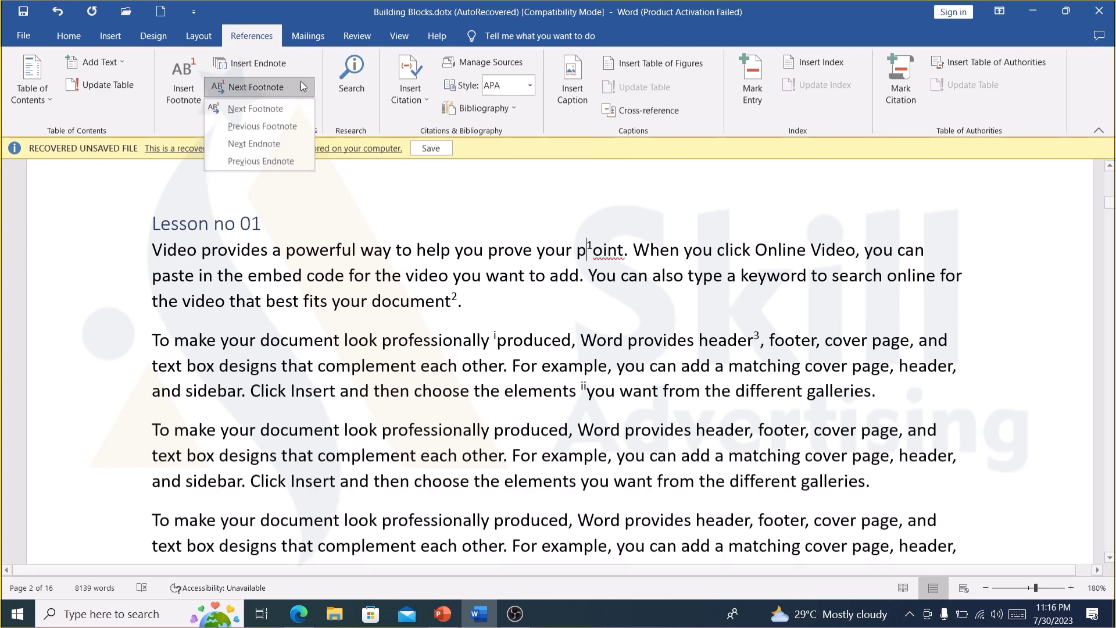
{"action": "left_click", "coordinate": [288, 141]}
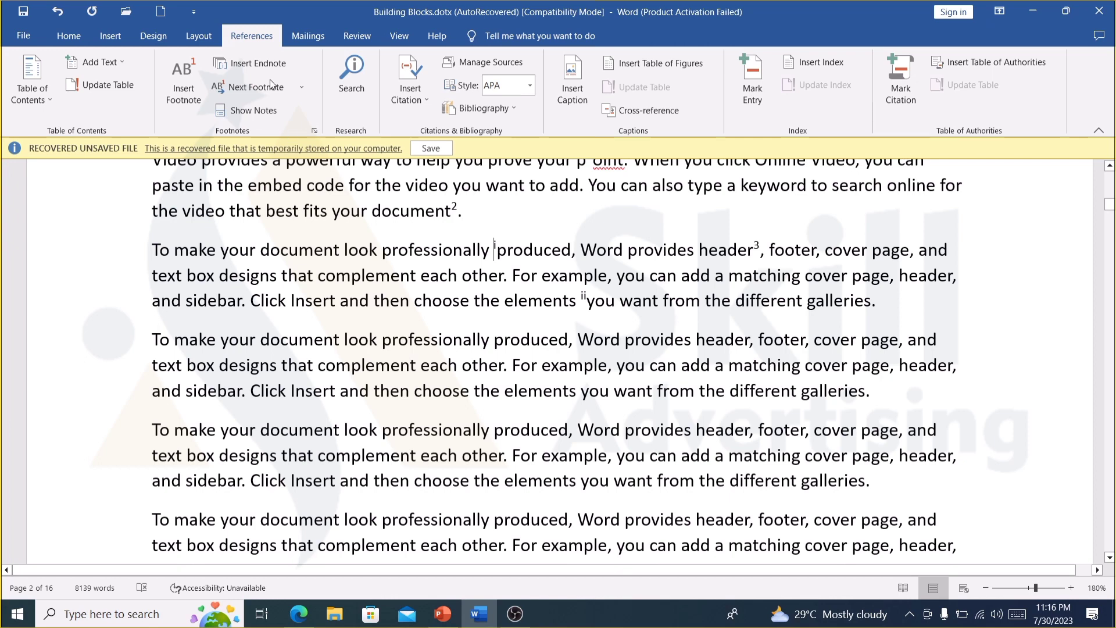
{"action": "left_click", "coordinate": [301, 87]}
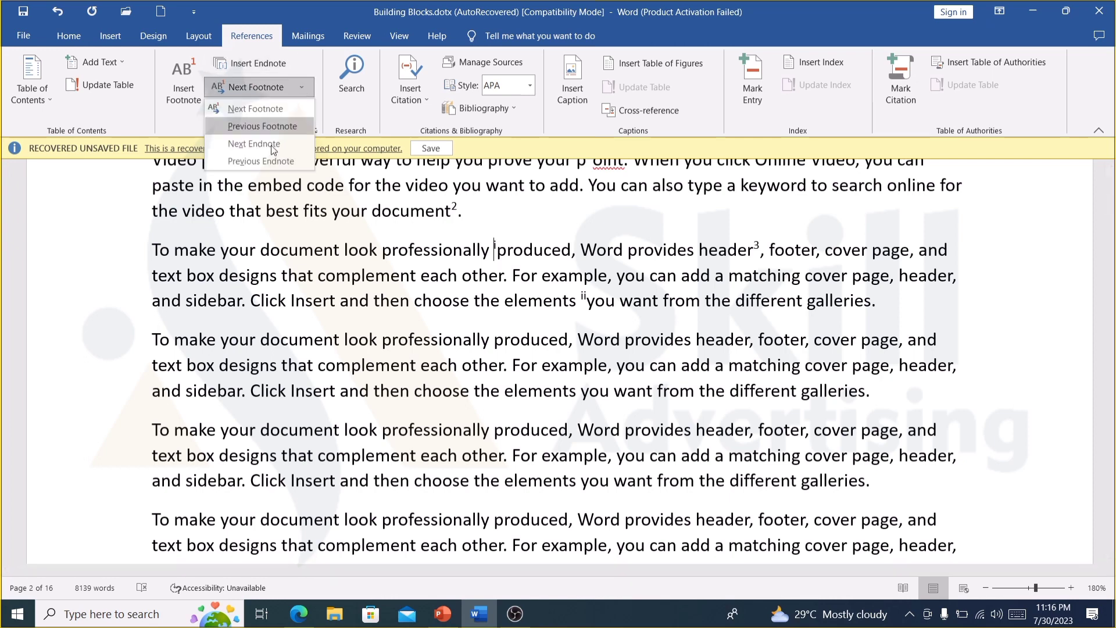
{"action": "left_click", "coordinate": [261, 161]}
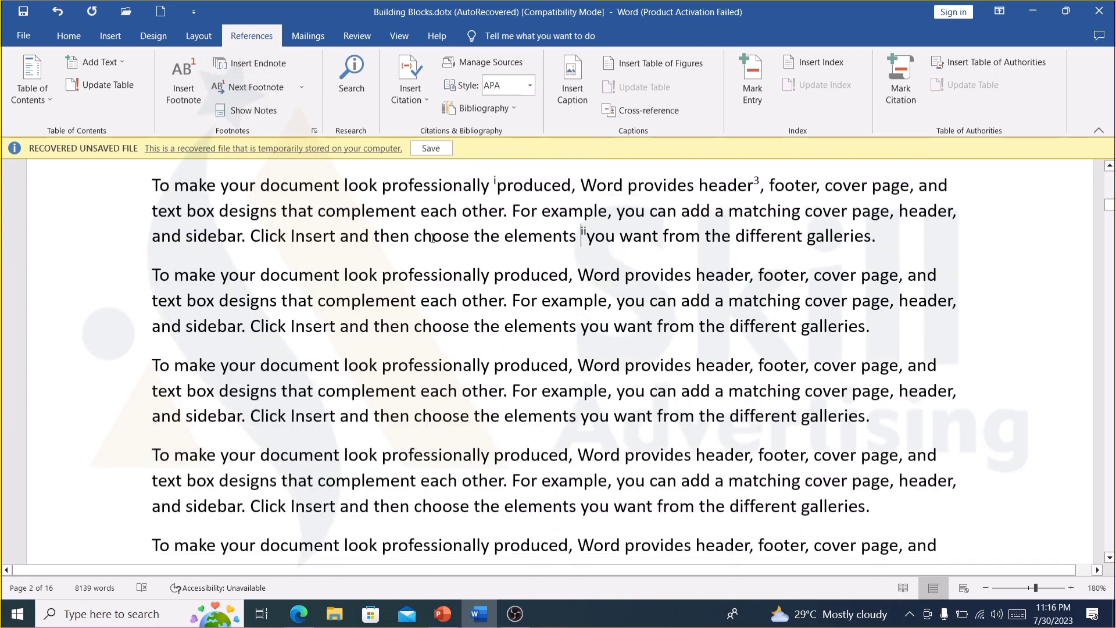
{"action": "left_click", "coordinate": [302, 86]}
{"action": "left_click", "coordinate": [261, 161]}
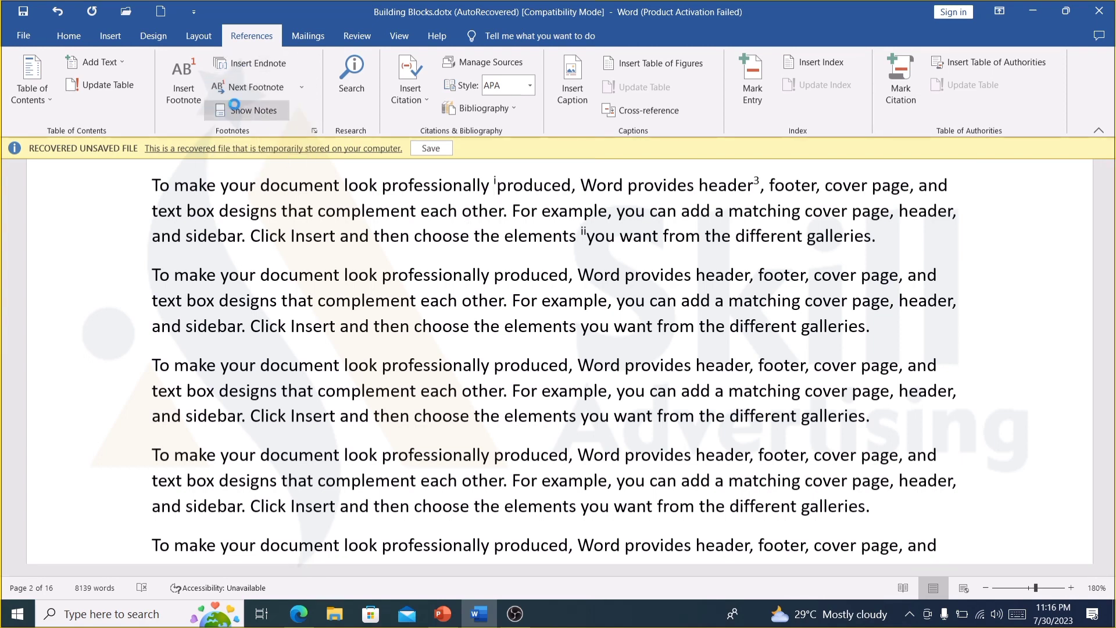
- Use Show Notes to view the footnote area, then the endnote area showing 'dfdfg'
{"action": "left_click", "coordinate": [247, 110]}
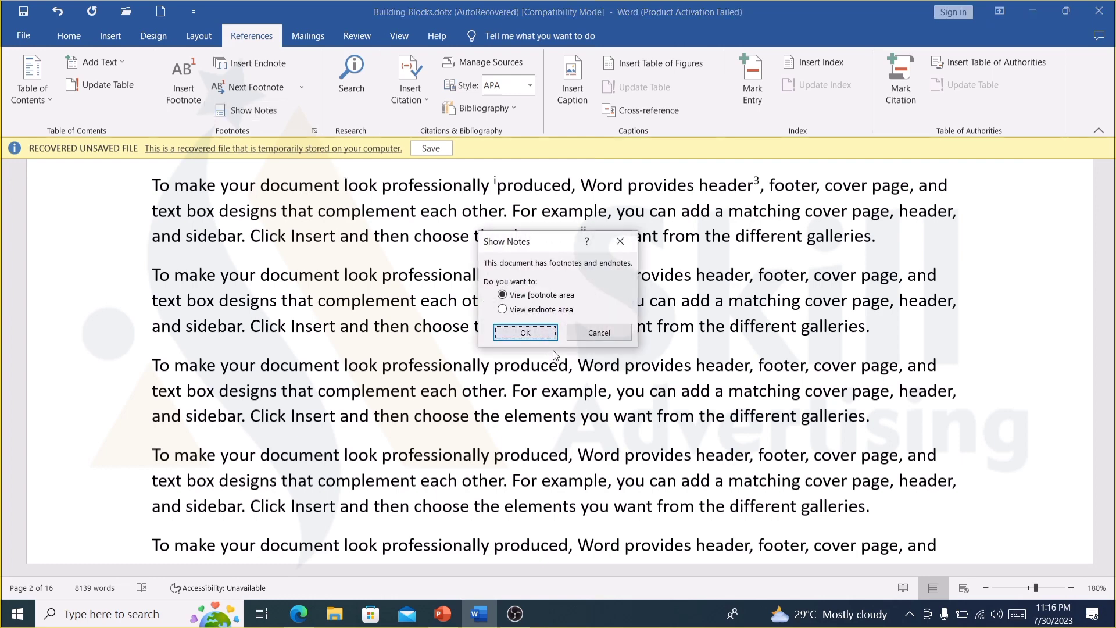
{"action": "left_click", "coordinate": [547, 339]}
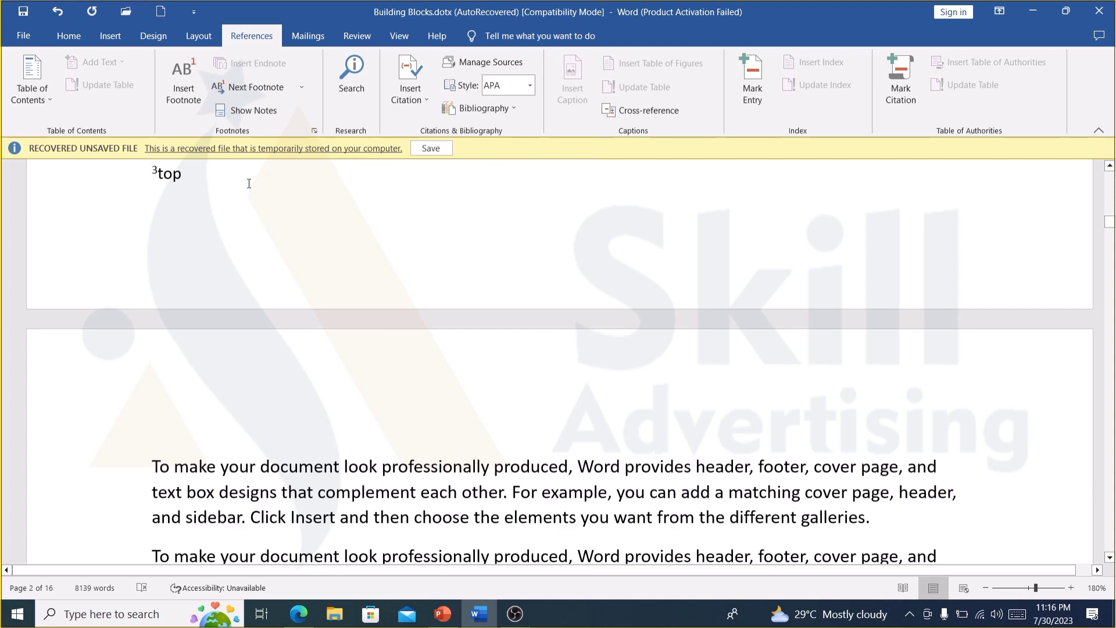
{"action": "left_click", "coordinate": [251, 112]}
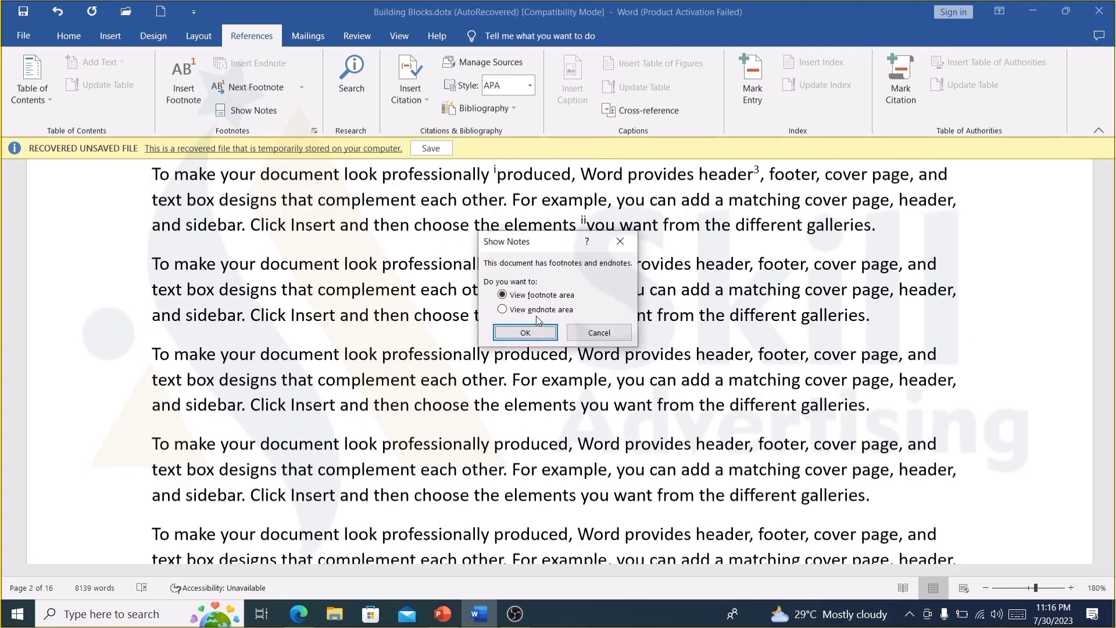
{"action": "left_click", "coordinate": [535, 310]}
{"action": "left_click", "coordinate": [526, 333]}
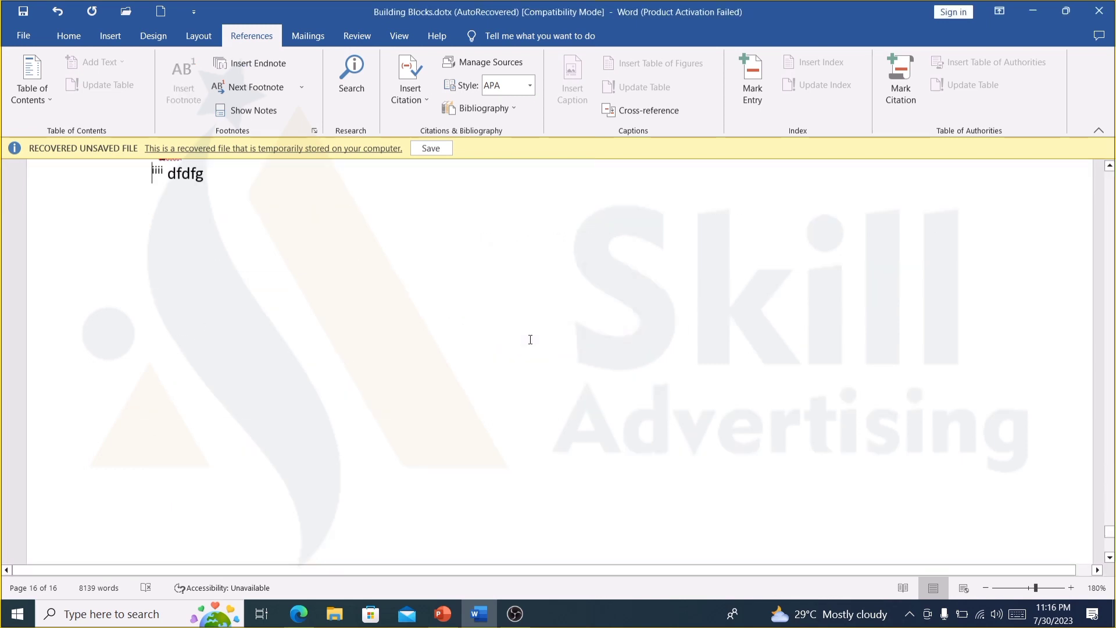